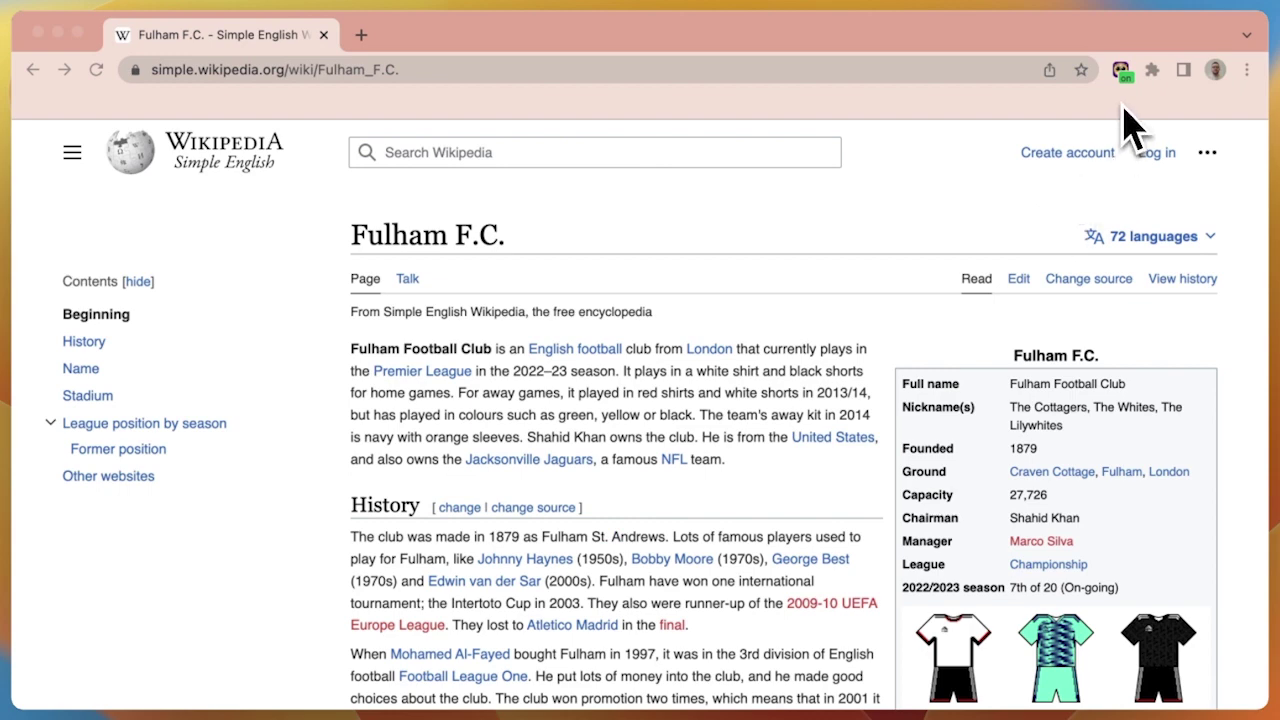
# Step: Open the Fulham F.C. article in Helperbird's Immersive Reader and dismiss the extension panel
pyautogui.click(1120, 70)
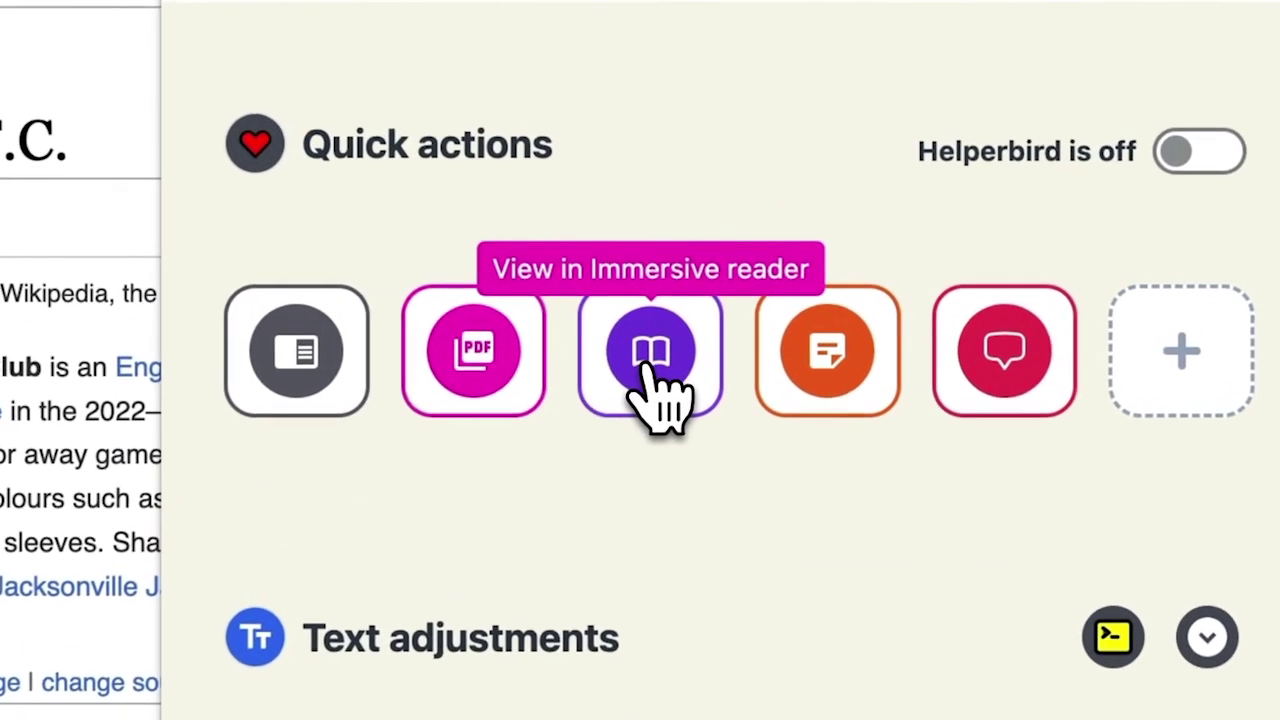
pyautogui.click(646, 364)
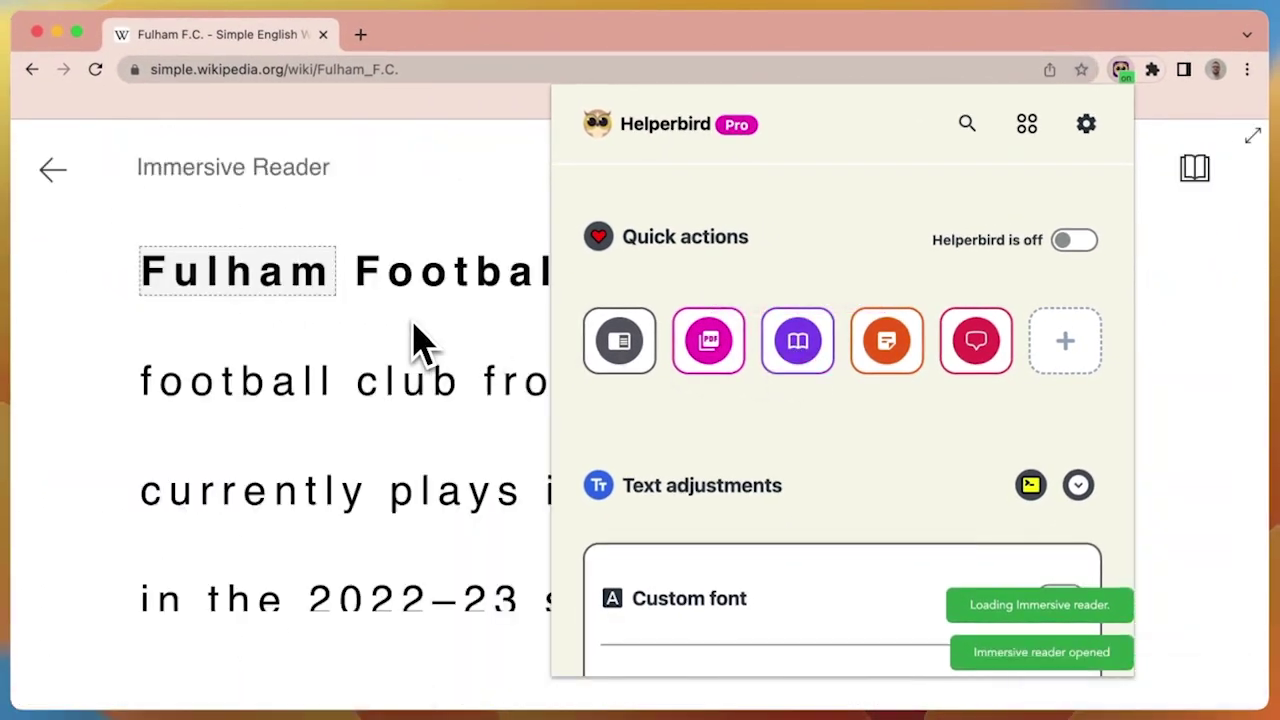
pyautogui.click(414, 343)
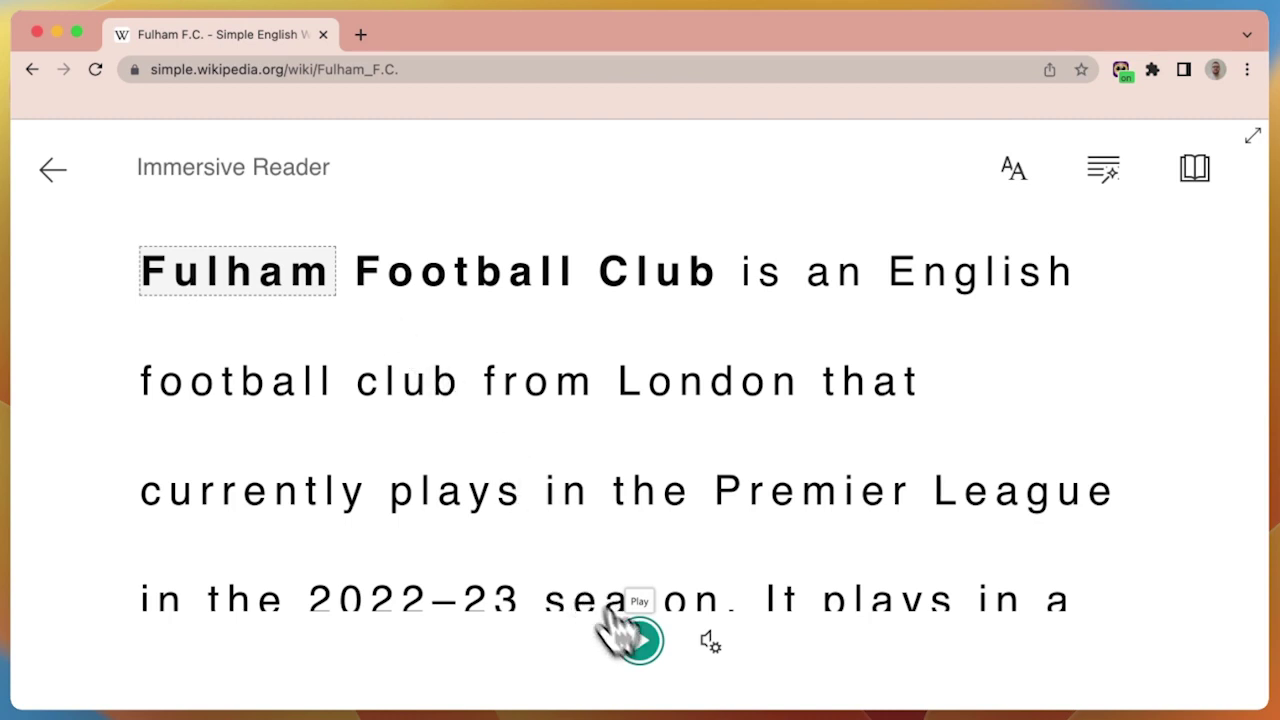
# Step: Read the article aloud from the start and pause at 'season'
pyautogui.click(650, 662)
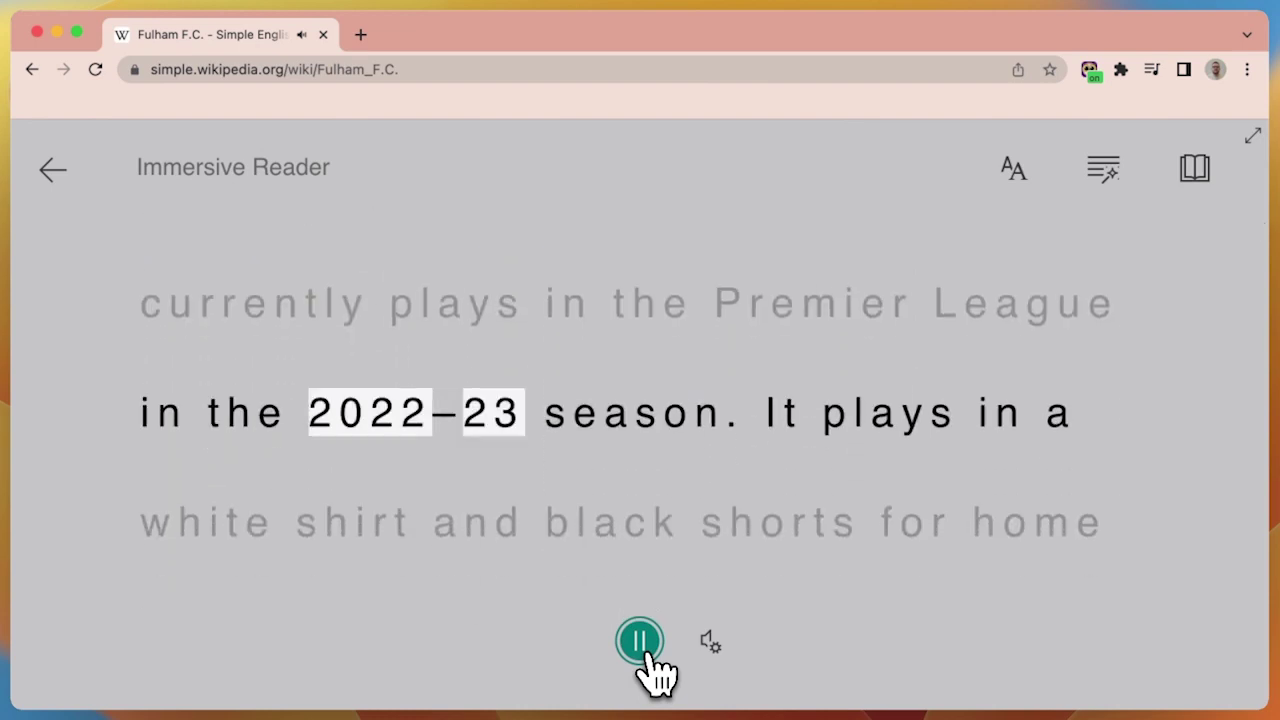
pyautogui.click(648, 660)
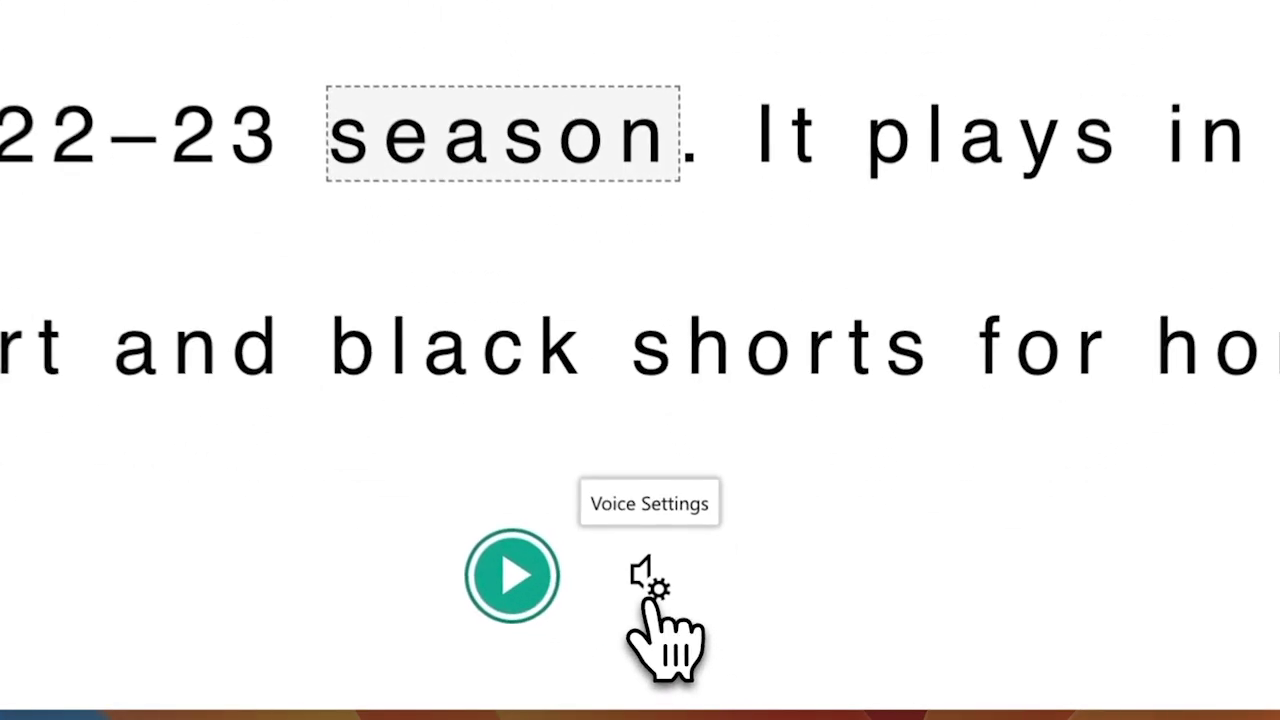
# Step: Set the read-aloud voice to Male at 0.75 speed
pyautogui.click(709, 648)
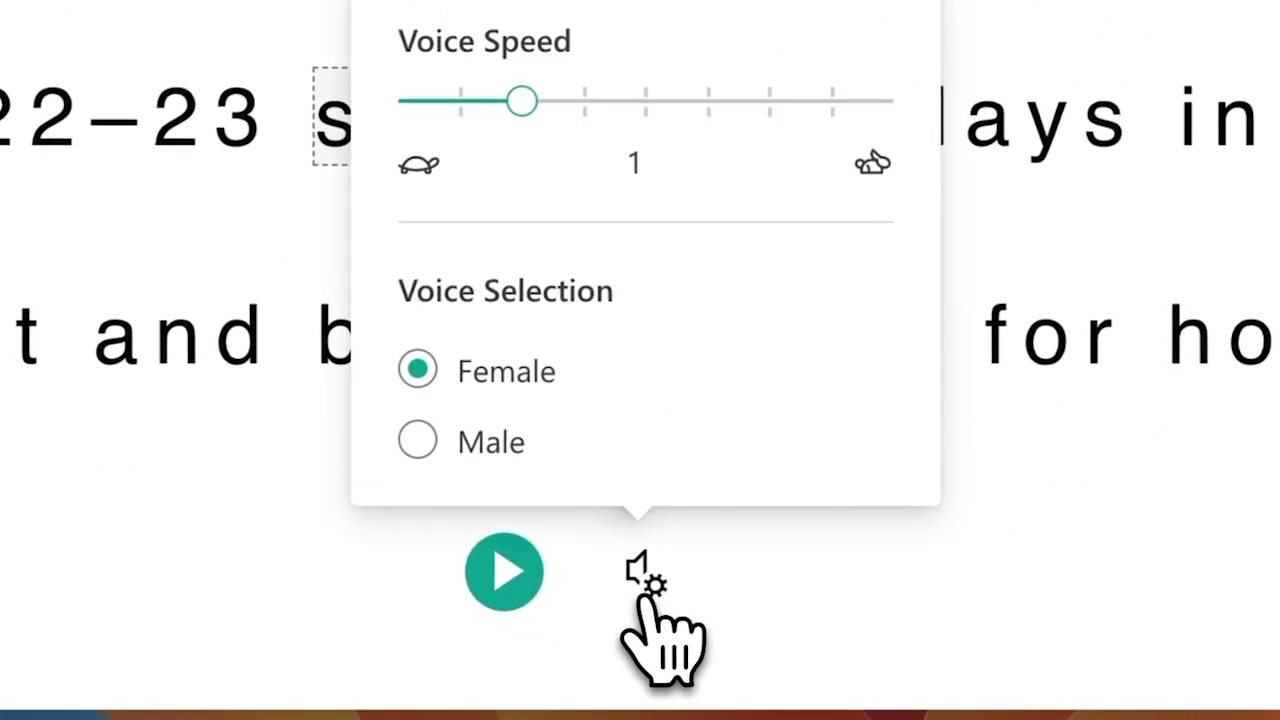
pyautogui.moveTo(518, 100); pyautogui.dragTo(457, 101)
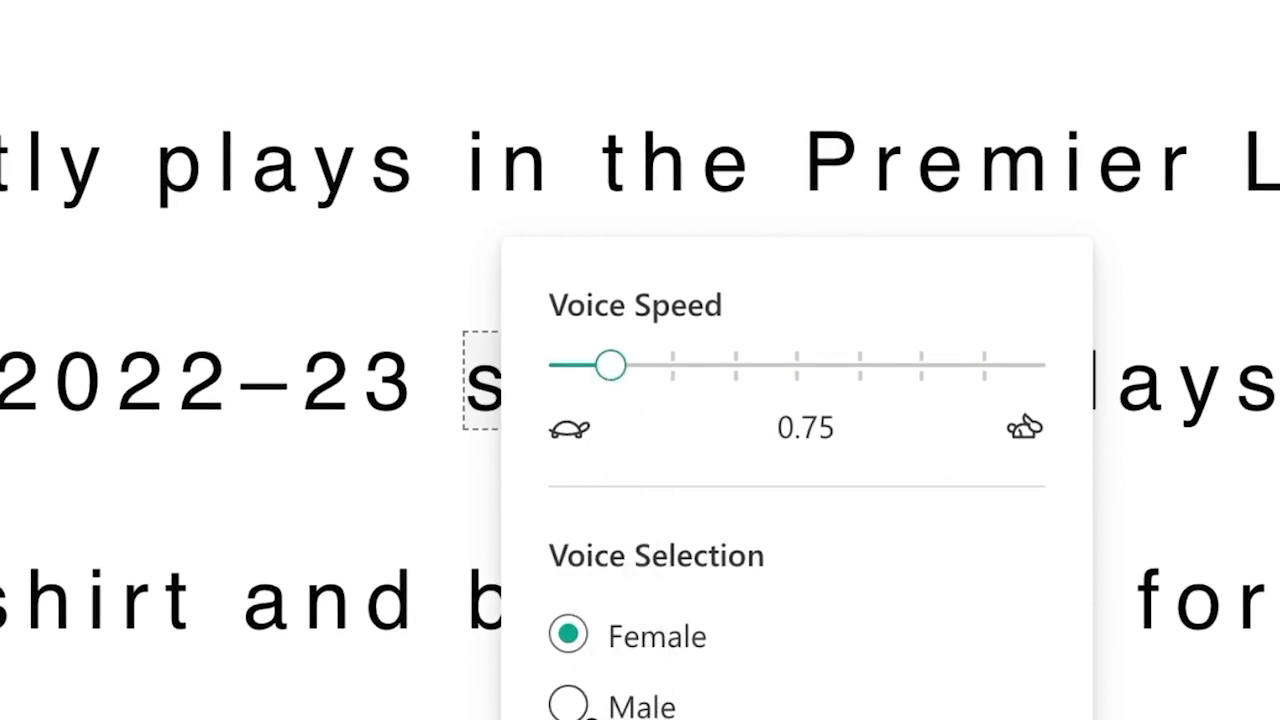
pyautogui.click(568, 703)
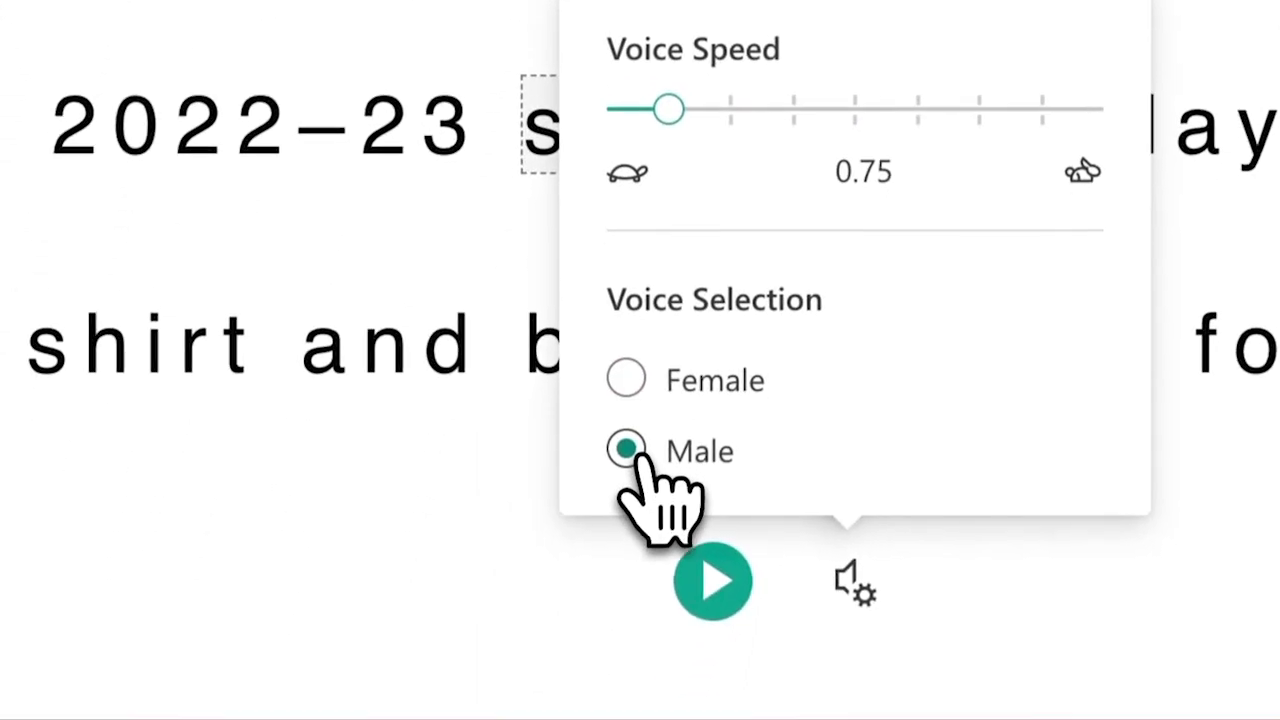
# Step: Resume reading aloud until 'games', pause, and return to the article's start
pyautogui.click(715, 572)
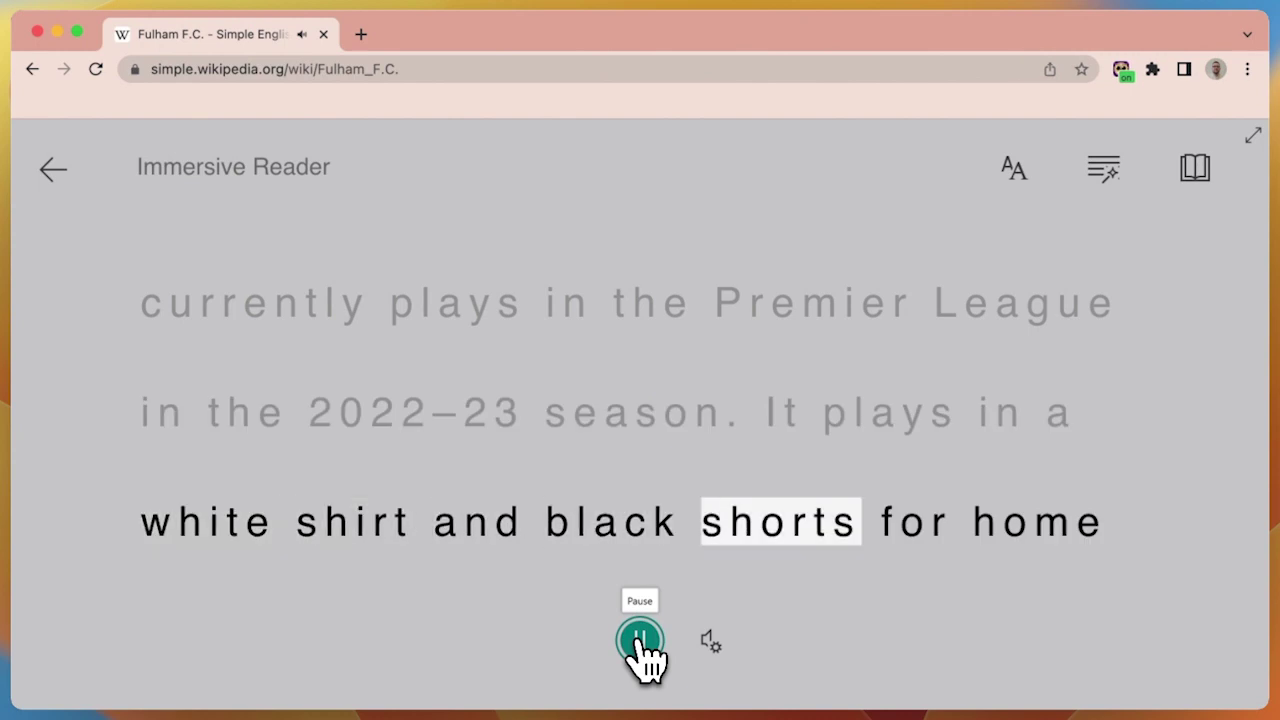
pyautogui.click(641, 650)
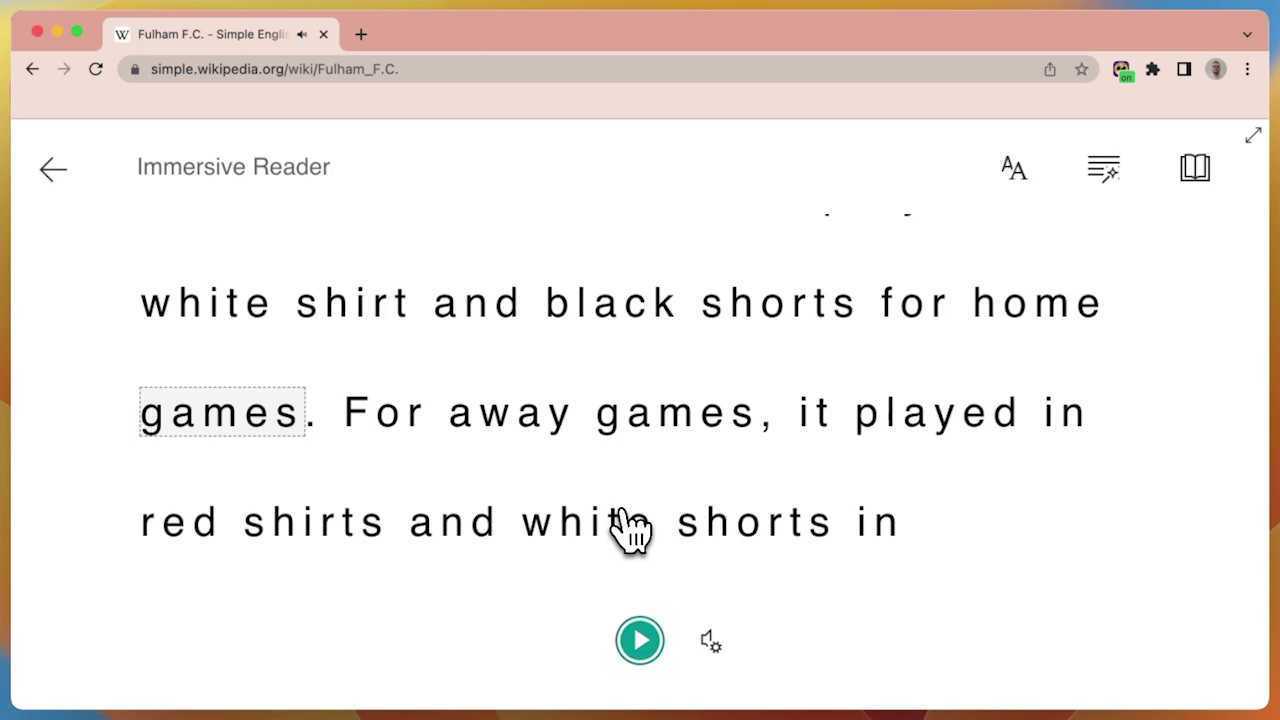
pyautogui.scroll(2, 628, 534)
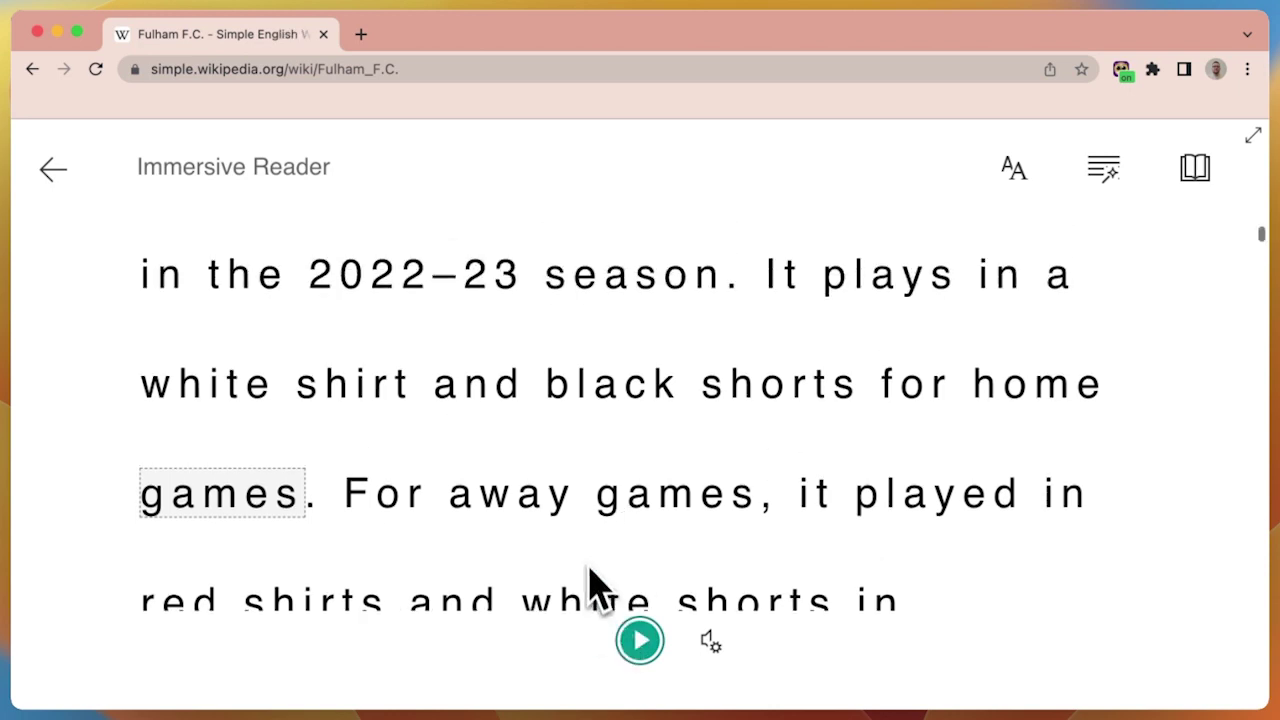
pyautogui.scroll(5, 591, 580)
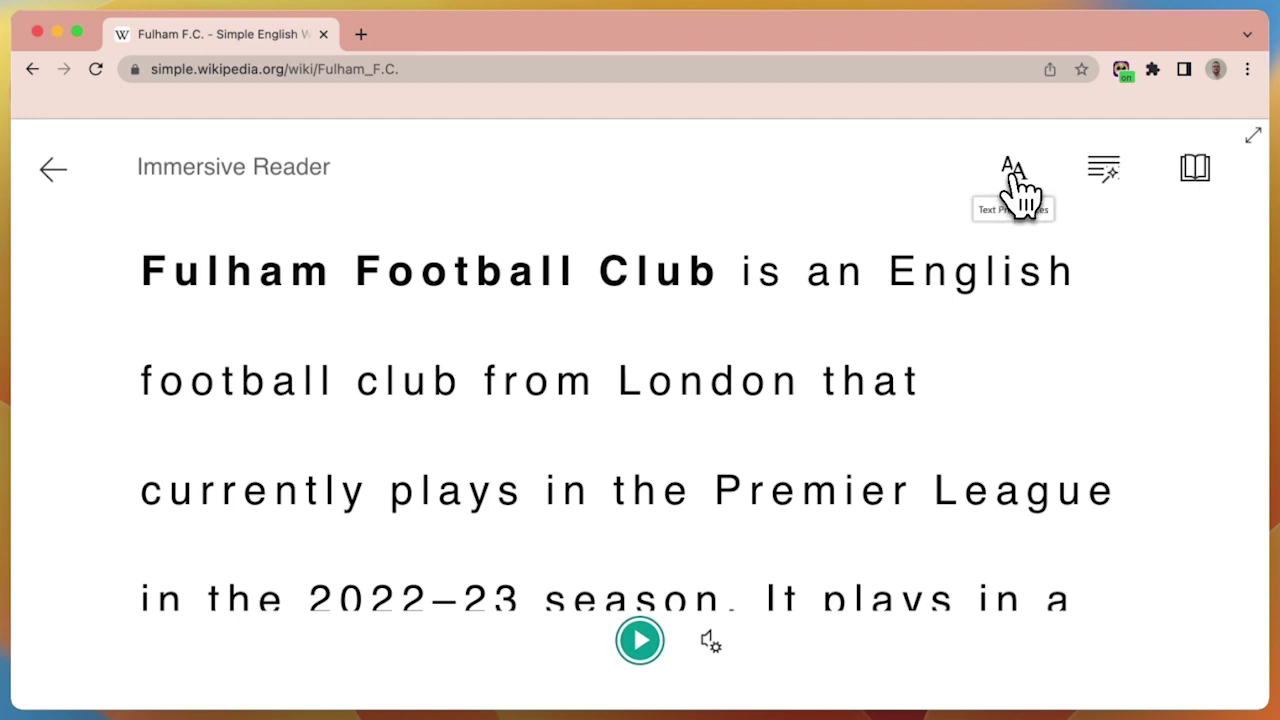
# Step: Apply the Sepia theme, keeping text size 42 and increased spacing on
pyautogui.click(1019, 190)
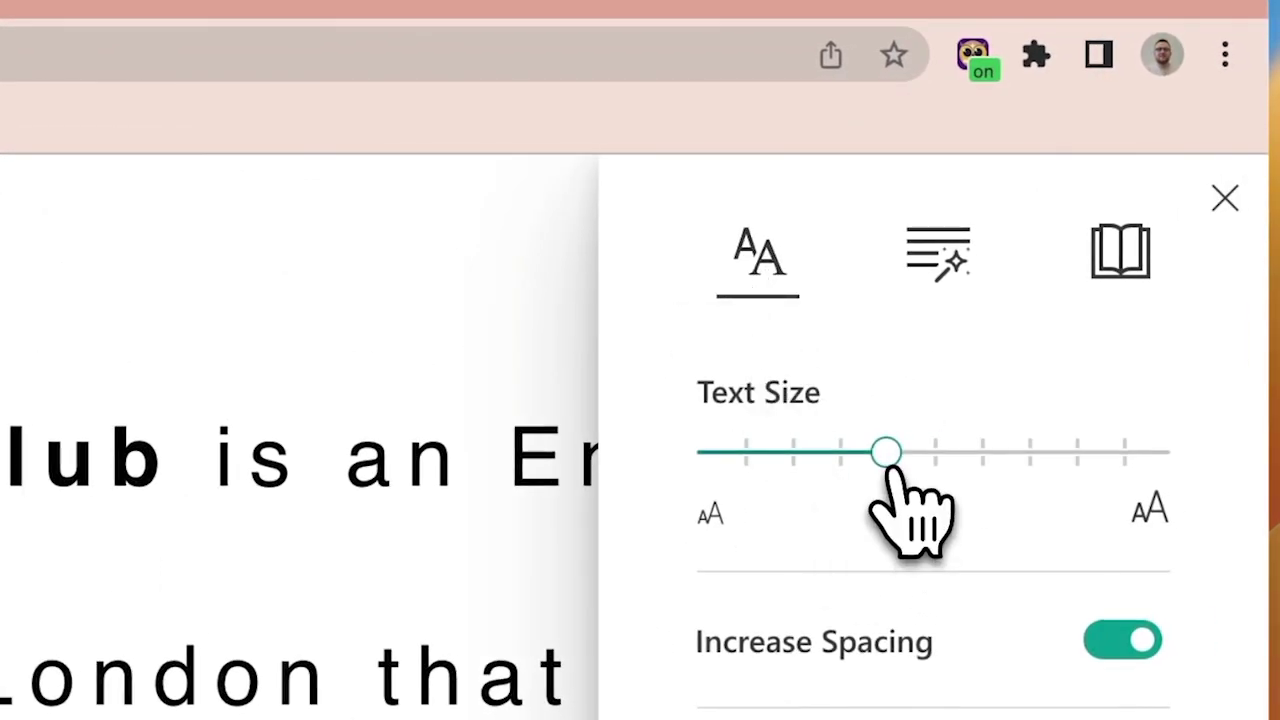
pyautogui.moveTo(888, 462)
pyautogui.mouseDown()
pyautogui.moveTo(800, 469)
pyautogui.moveTo(891, 466)
pyautogui.mouseUp()
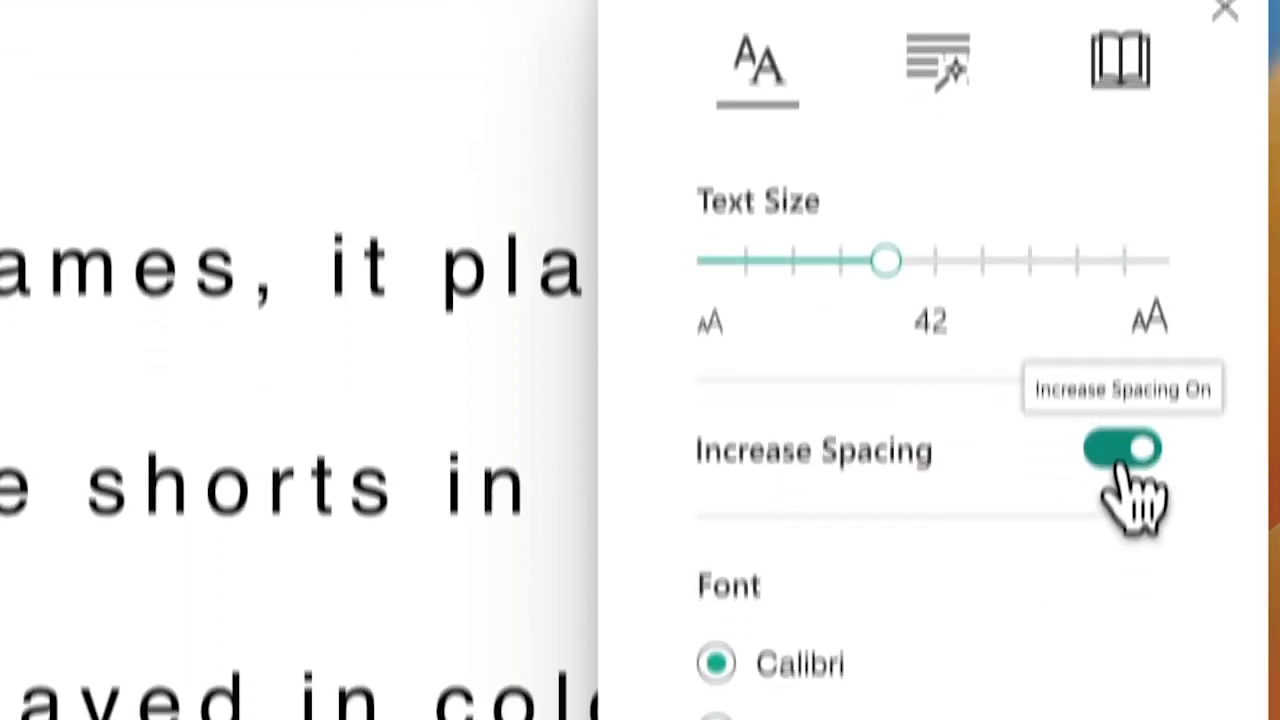
pyautogui.click(1125, 640)
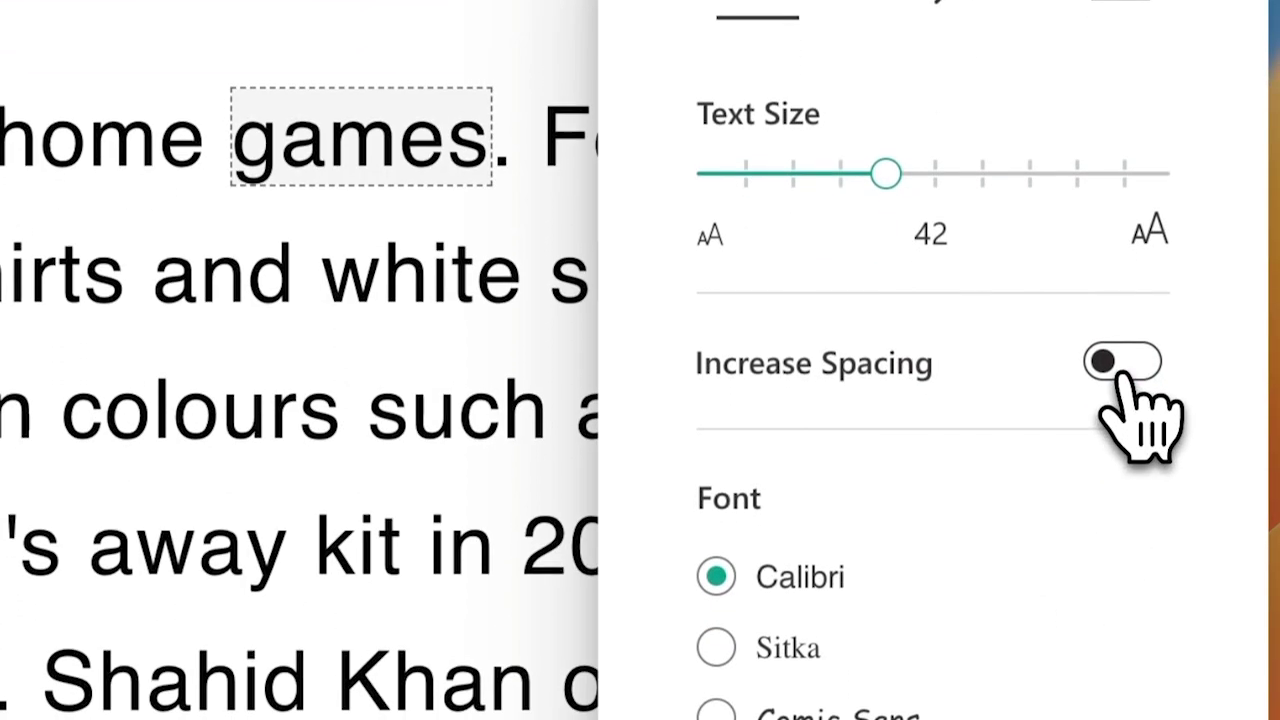
pyautogui.click(1125, 640)
pyautogui.scroll(-5, 834, 500)
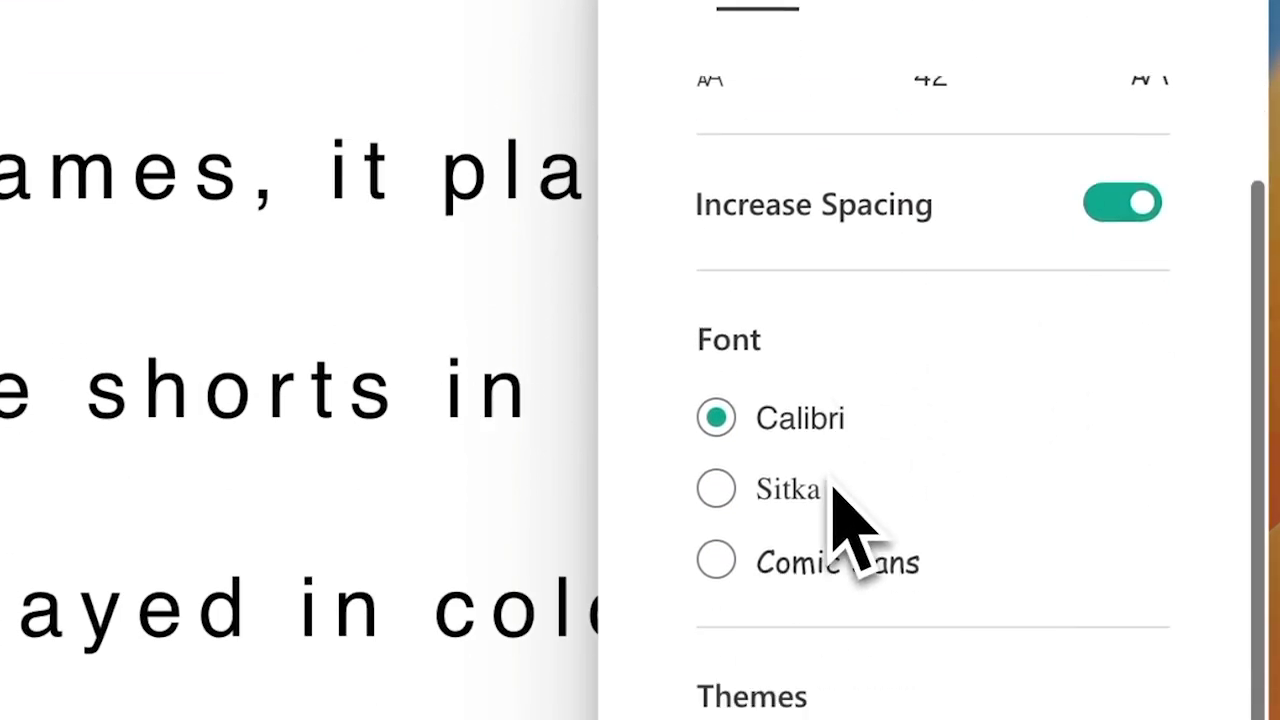
pyautogui.scroll(-3, 834, 500)
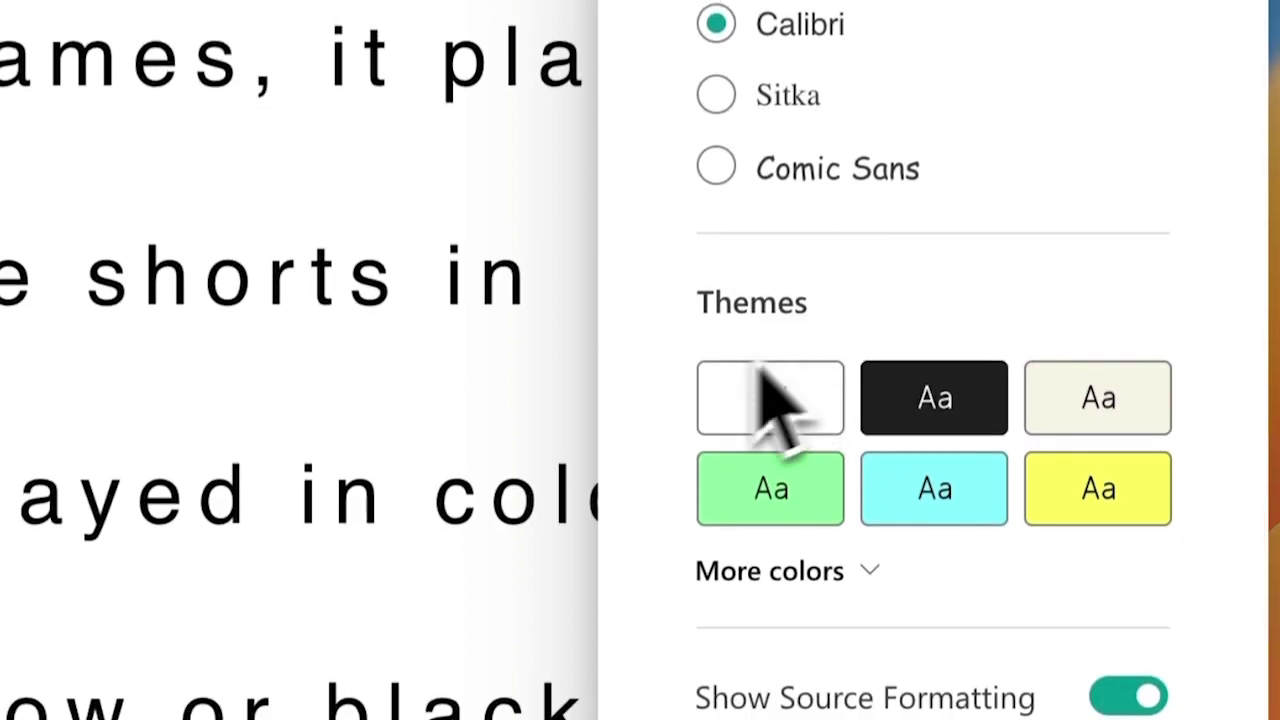
pyautogui.click(1140, 385)
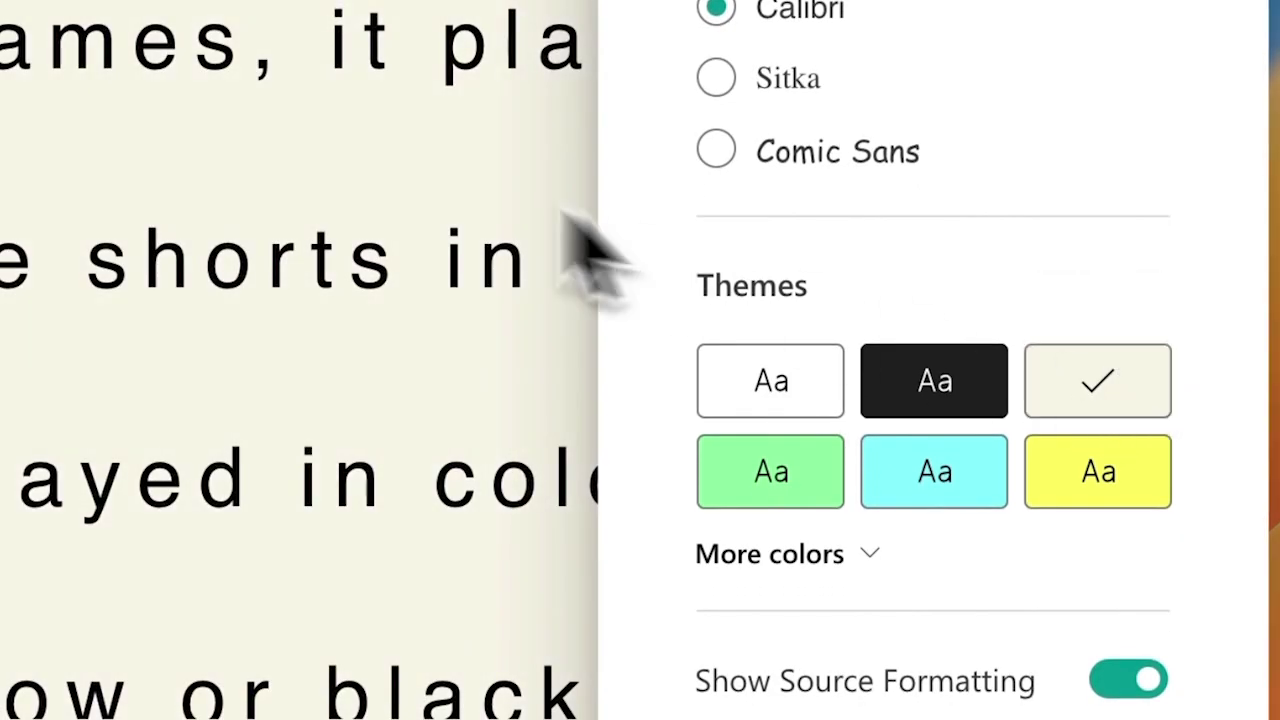
pyautogui.scroll(3, 425, 190)
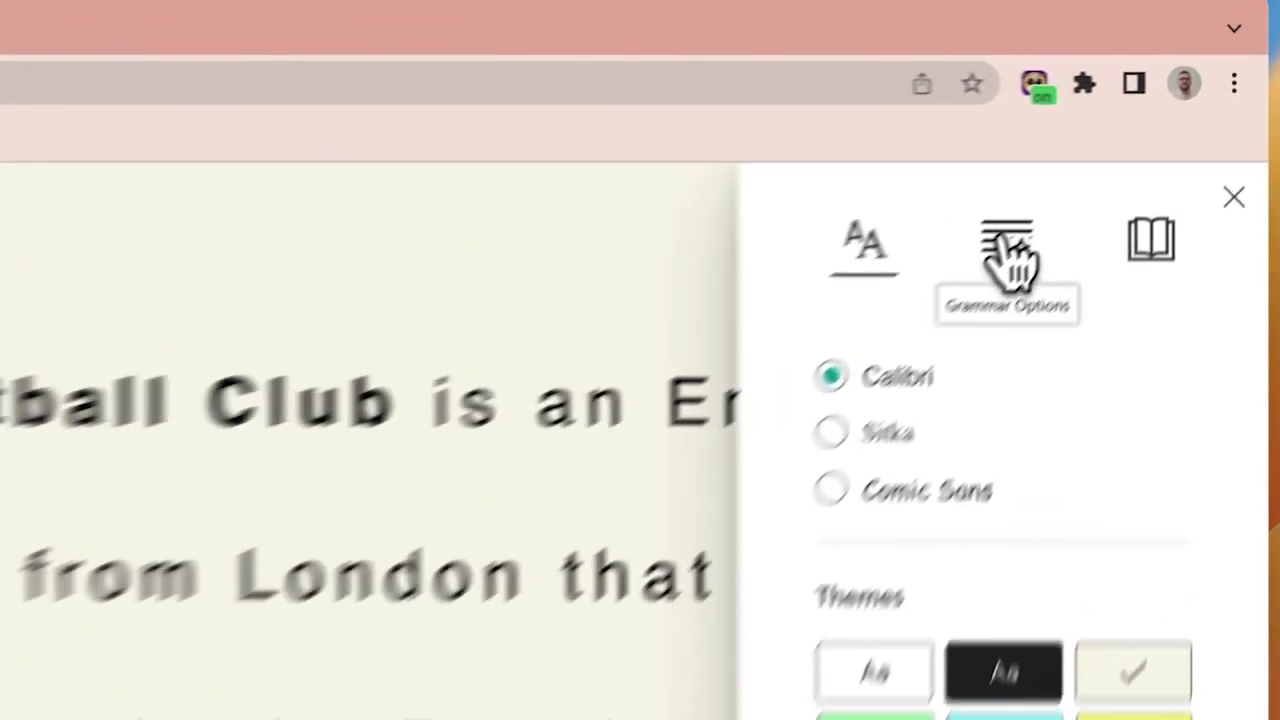
# Step: Split the reader text into syllables and show the Football picture card
pyautogui.click(1105, 172)
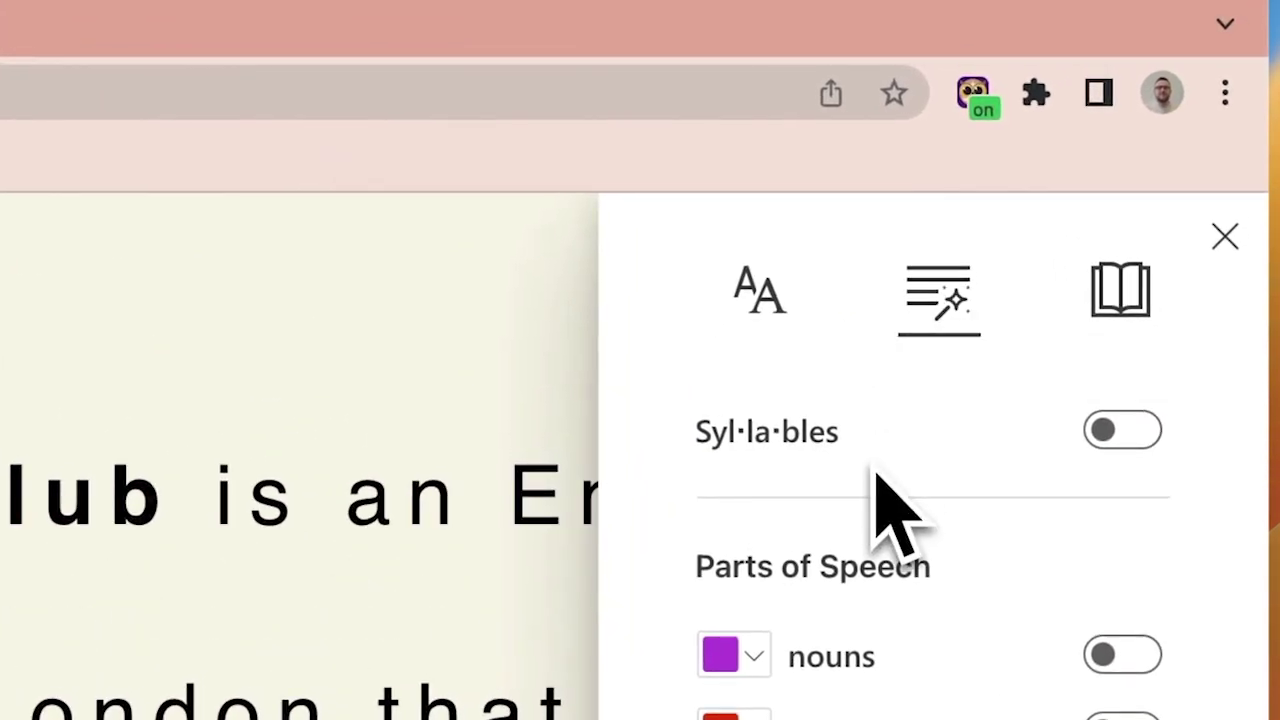
pyautogui.click(1123, 436)
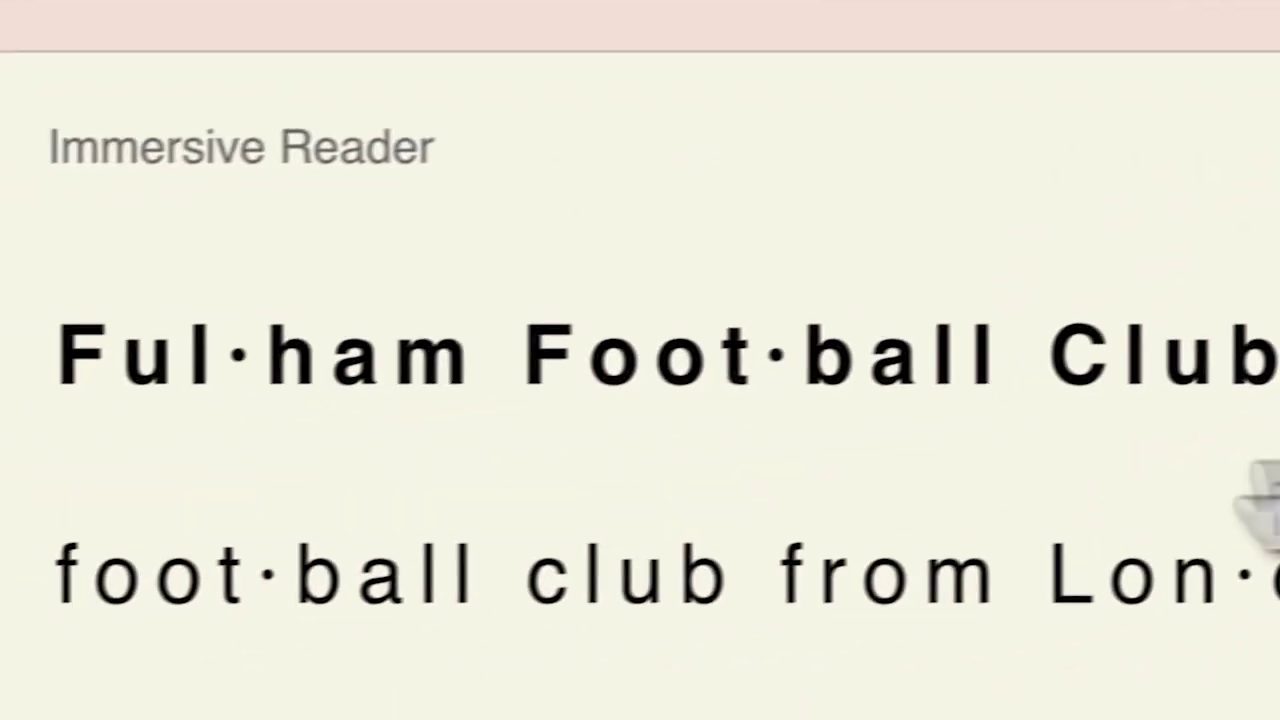
pyautogui.click(657, 400)
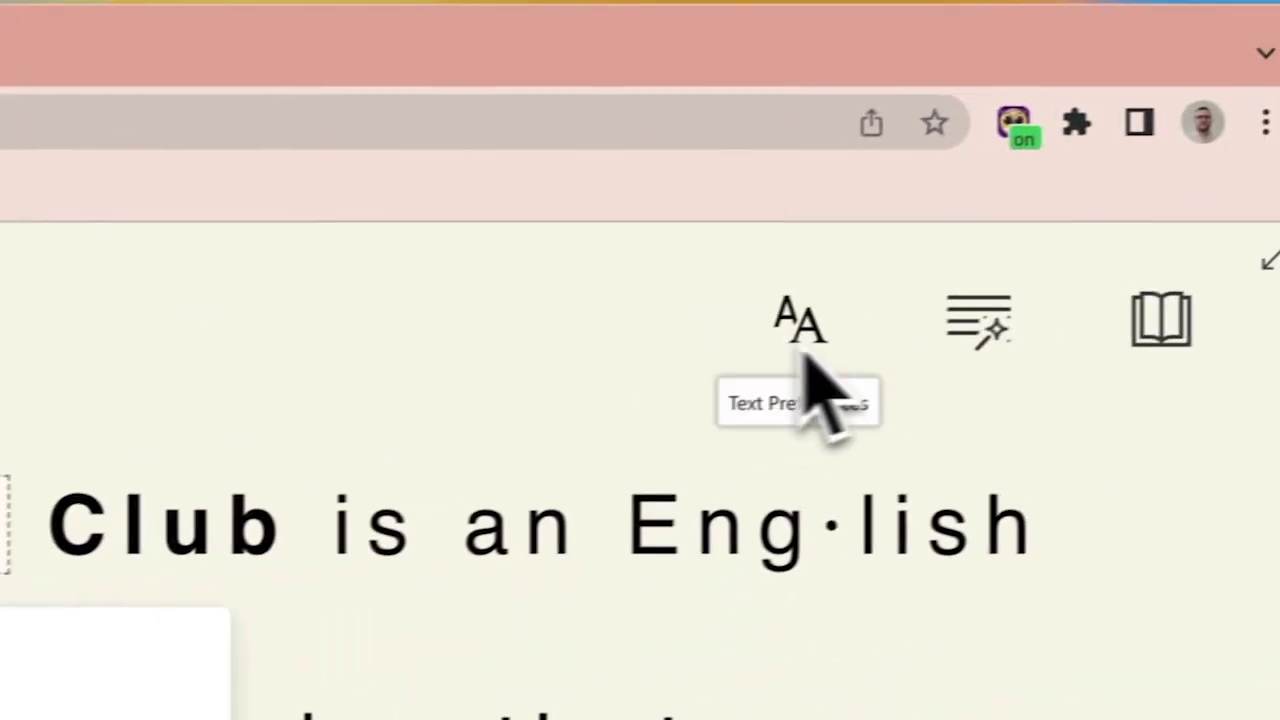
# Step: Colour nouns purple, verbs red and adjectives green, with part-of-speech labels shown
pyautogui.click(1272, 258)
pyautogui.click(1138, 372)
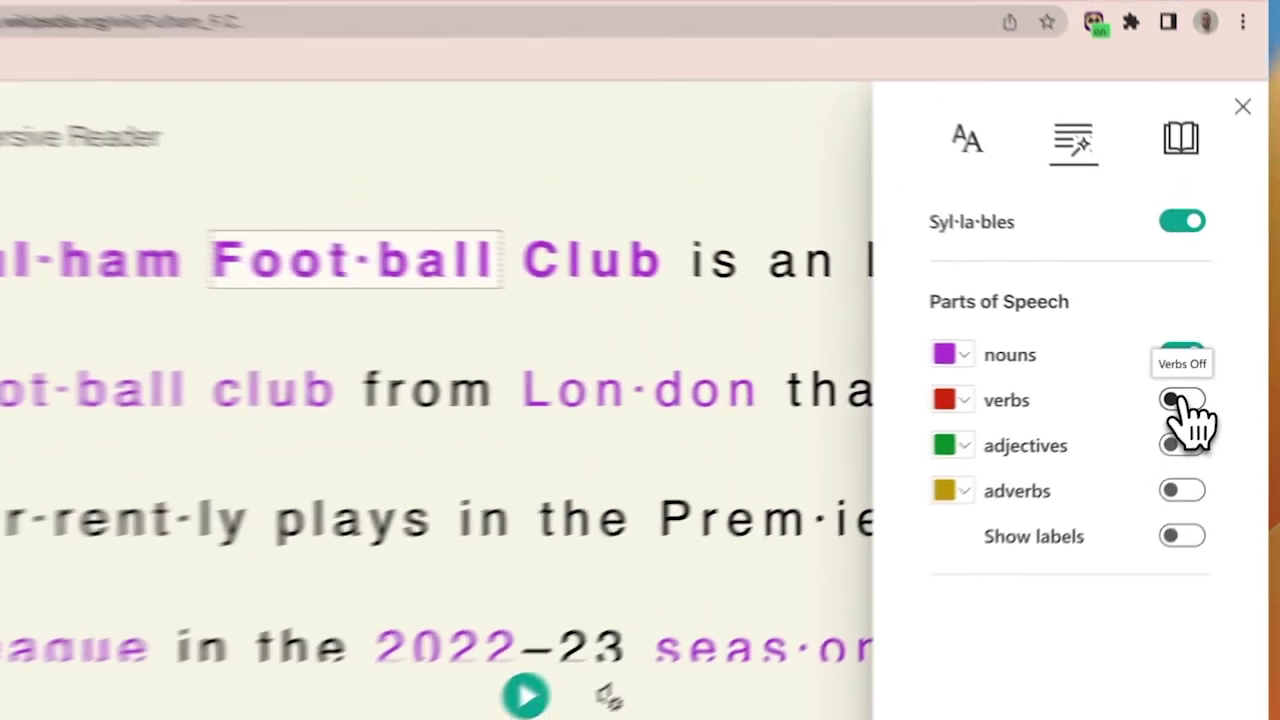
pyautogui.click(1180, 400)
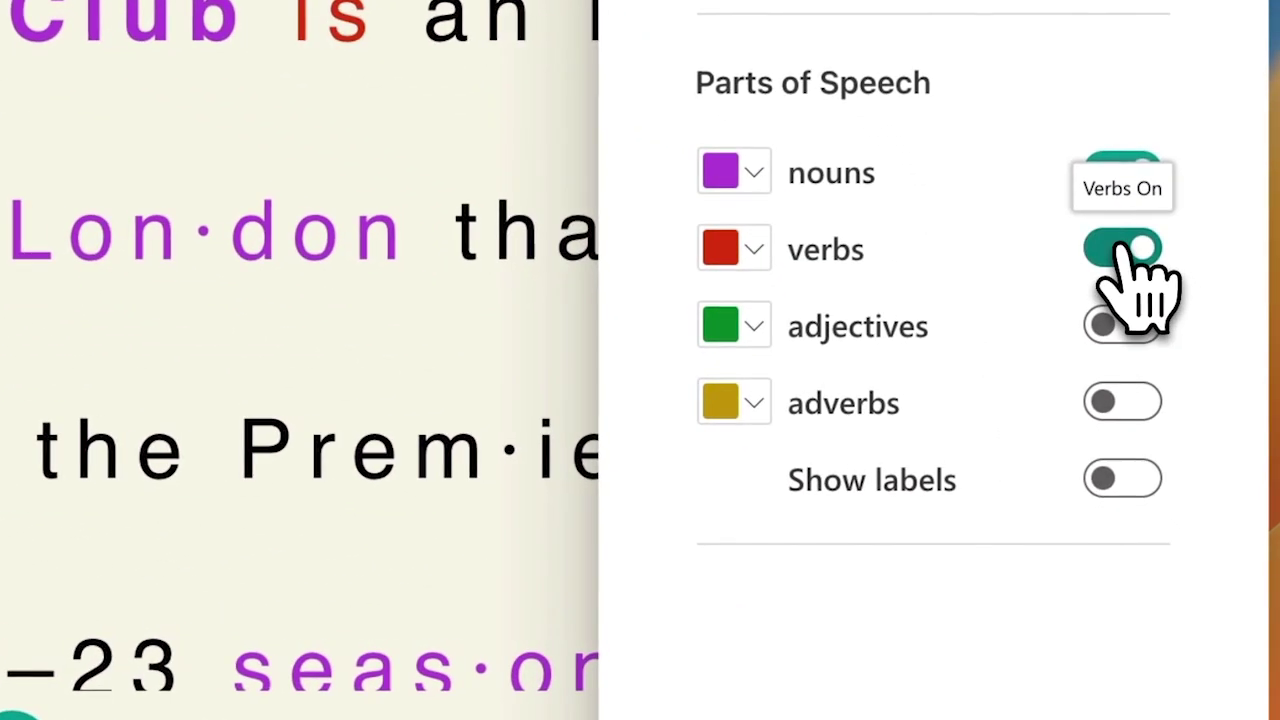
pyautogui.click(1128, 318)
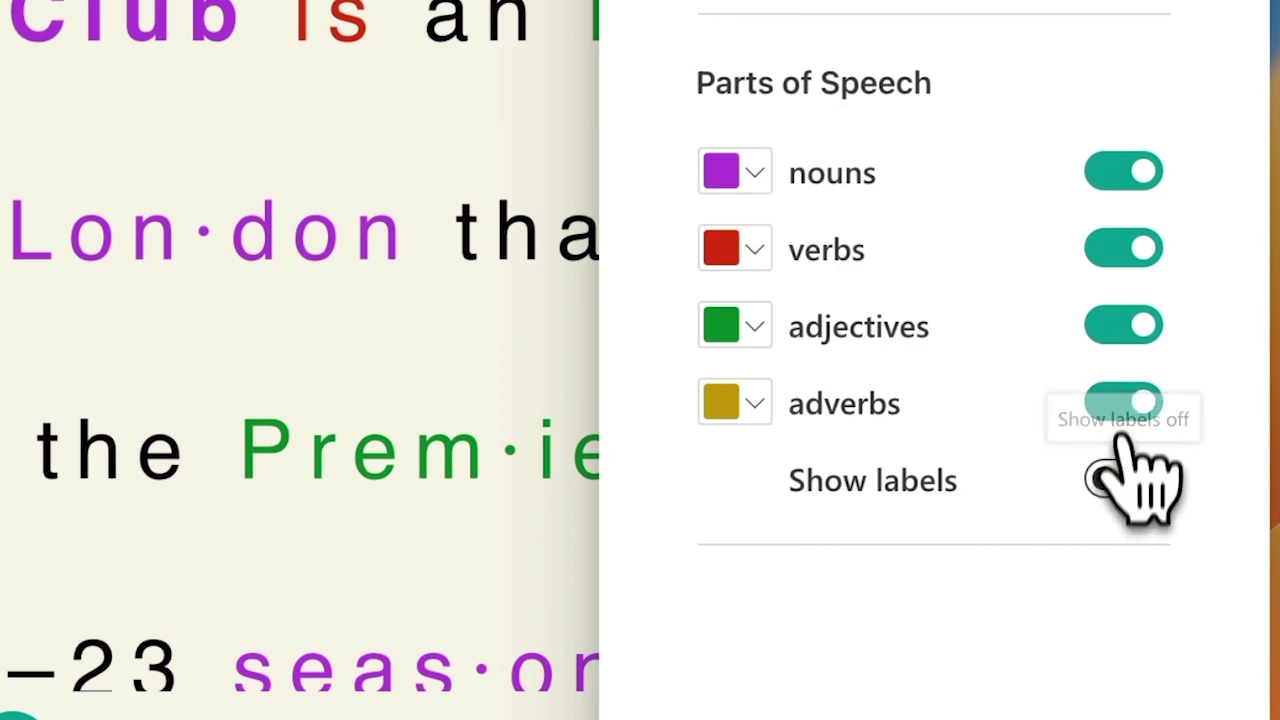
pyautogui.click(1120, 488)
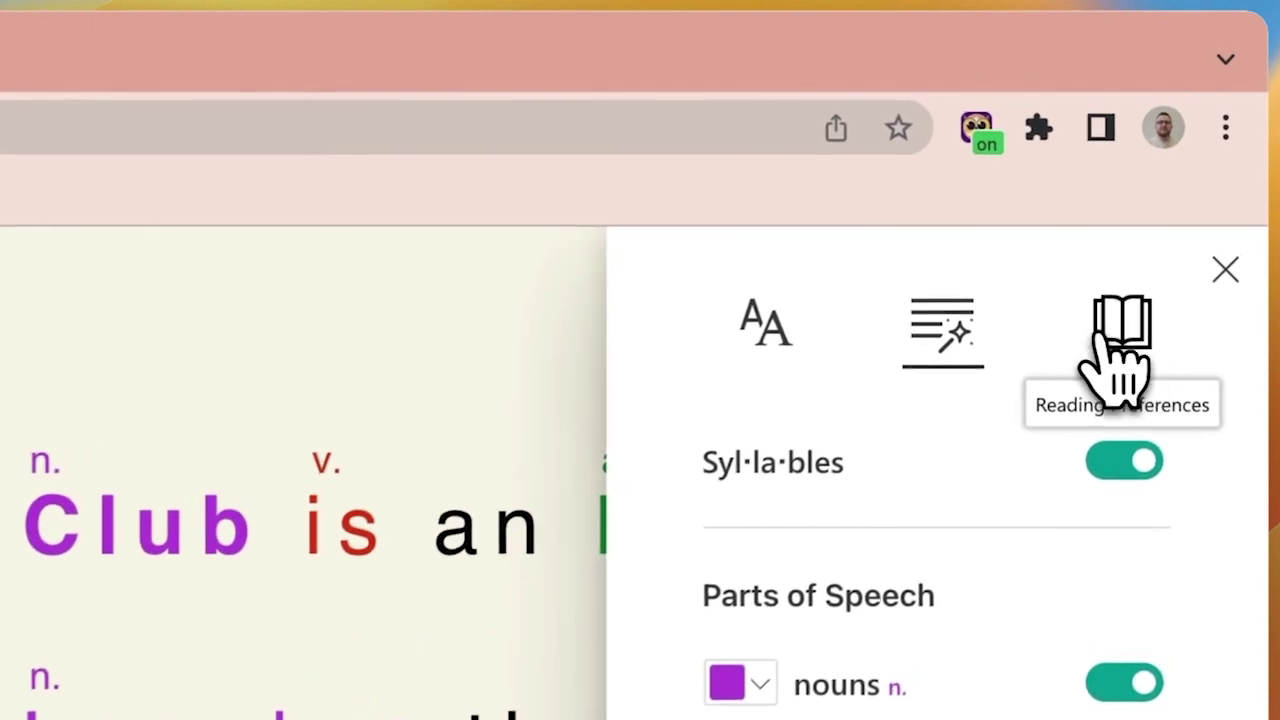
# Step: Turn on Line Focus and set word-by-word translation to Estonian, then look up Football
pyautogui.click(1194, 178)
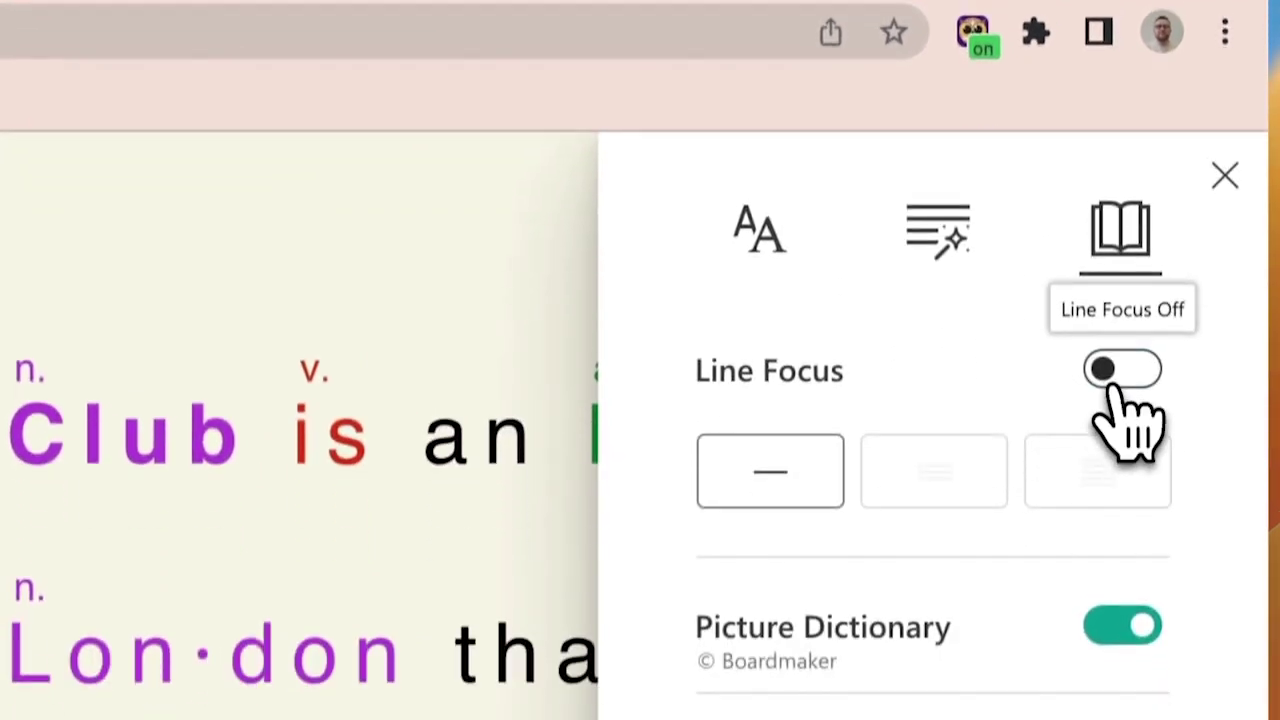
pyautogui.click(1120, 375)
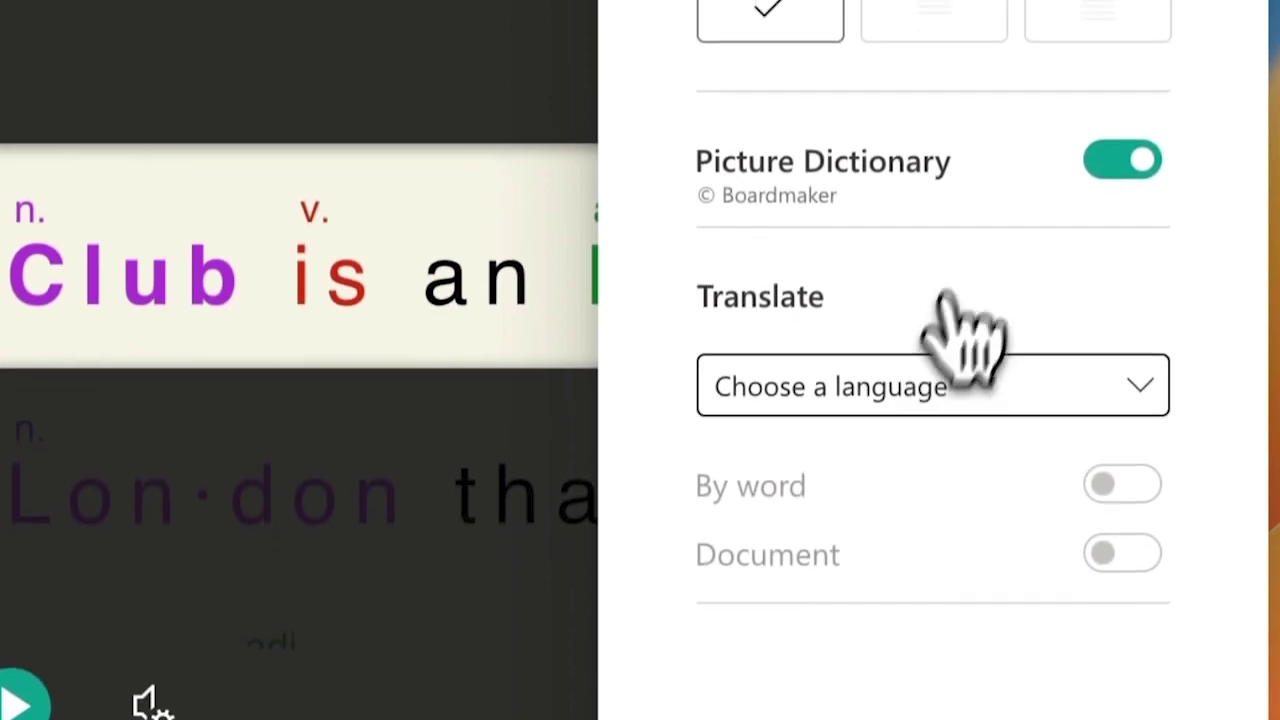
pyautogui.click(909, 548)
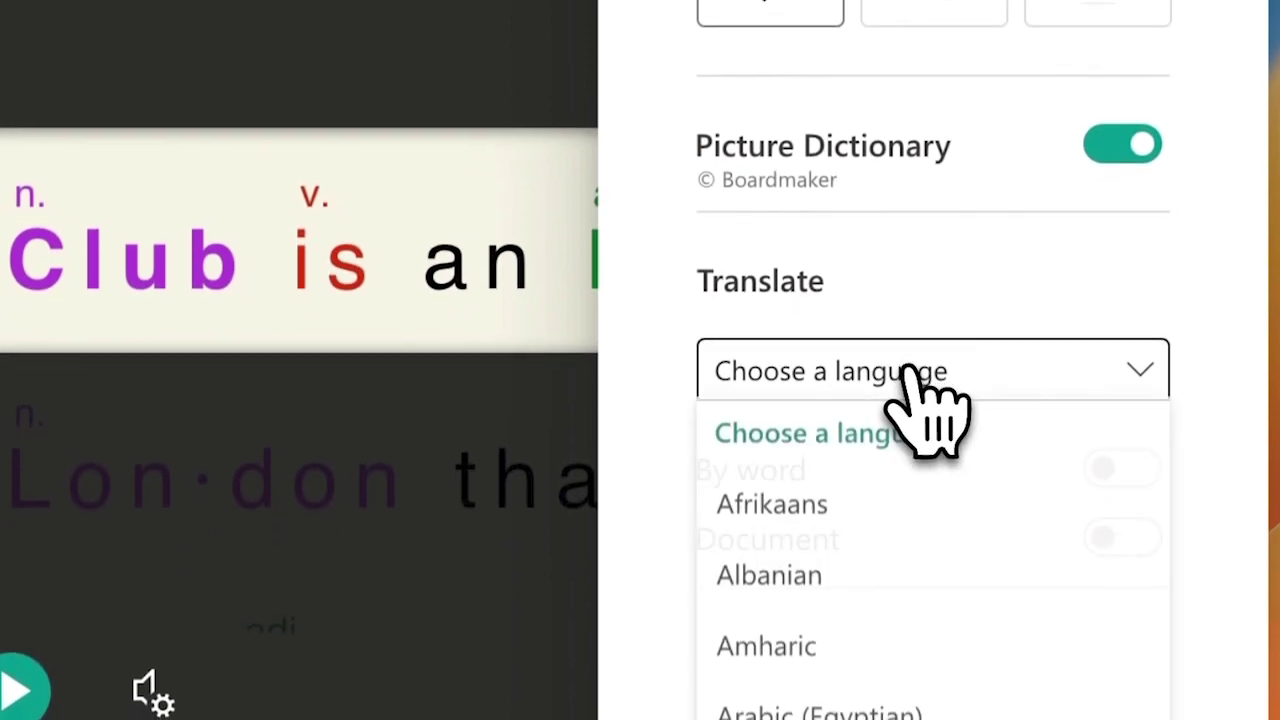
pyautogui.scroll(-3, 929, 607)
pyautogui.scroll(-5, 918, 600)
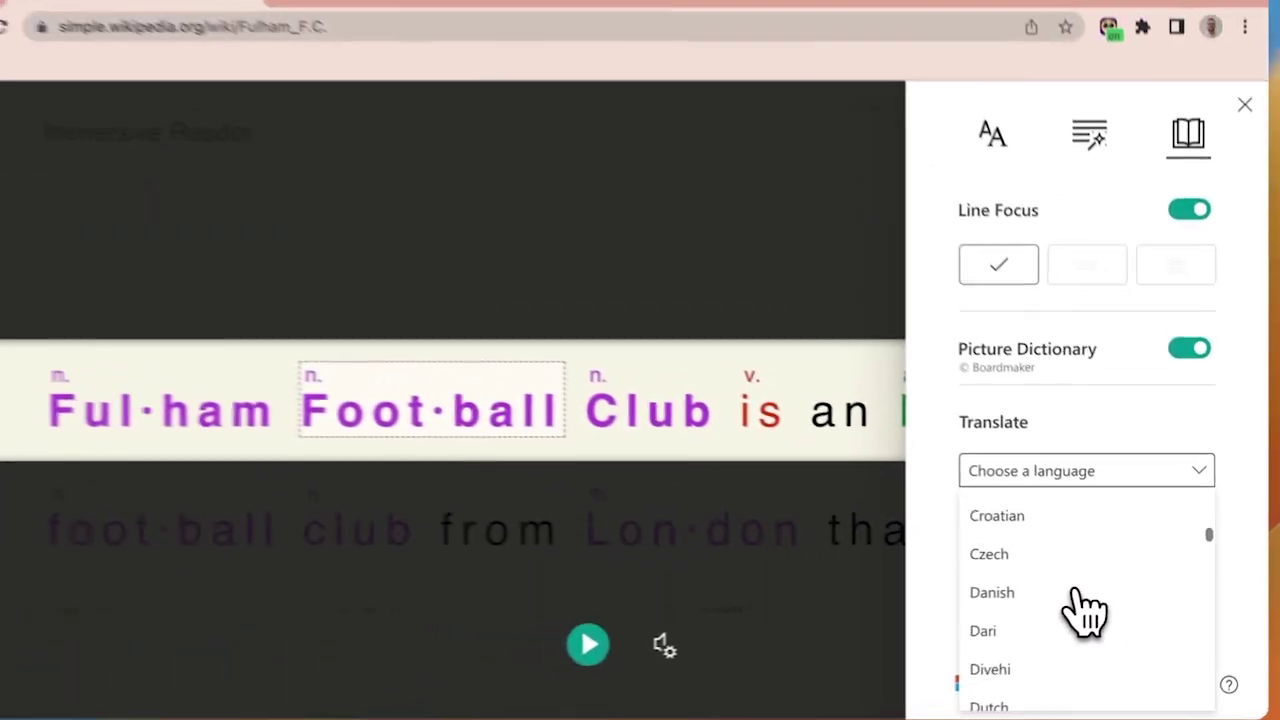
pyautogui.scroll(-5, 1100, 608)
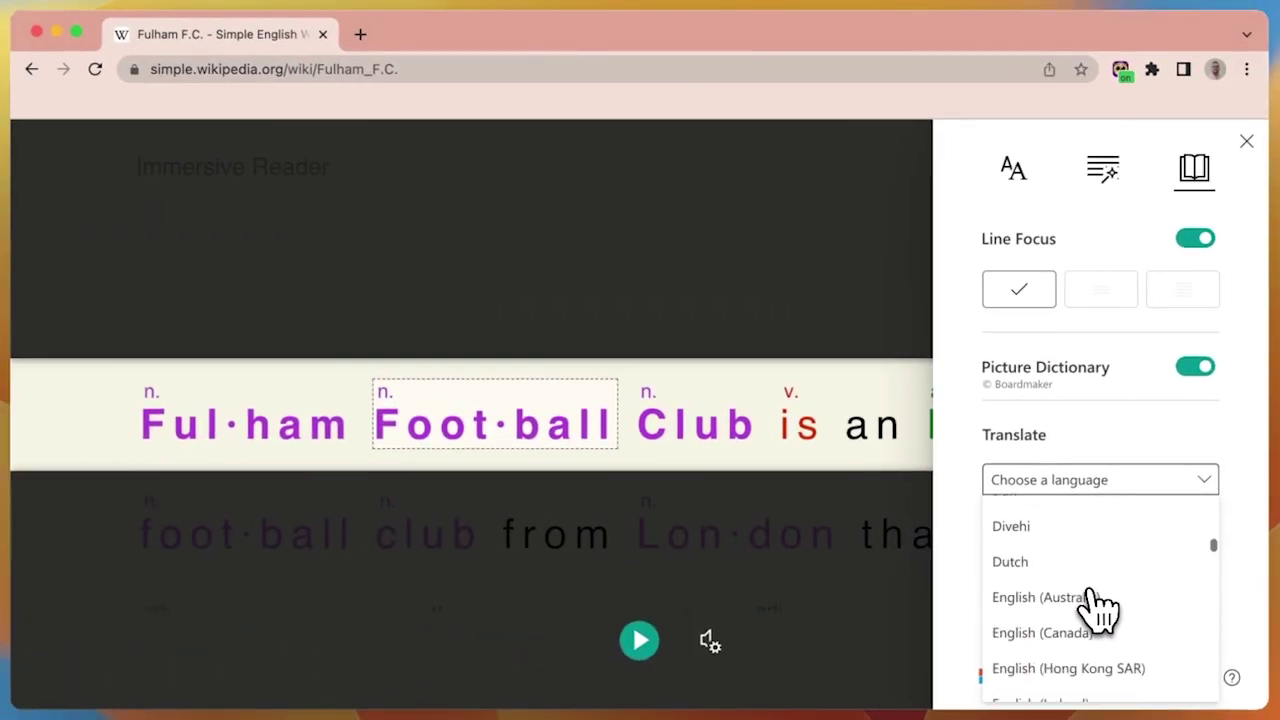
pyautogui.scroll(-1, 1100, 610)
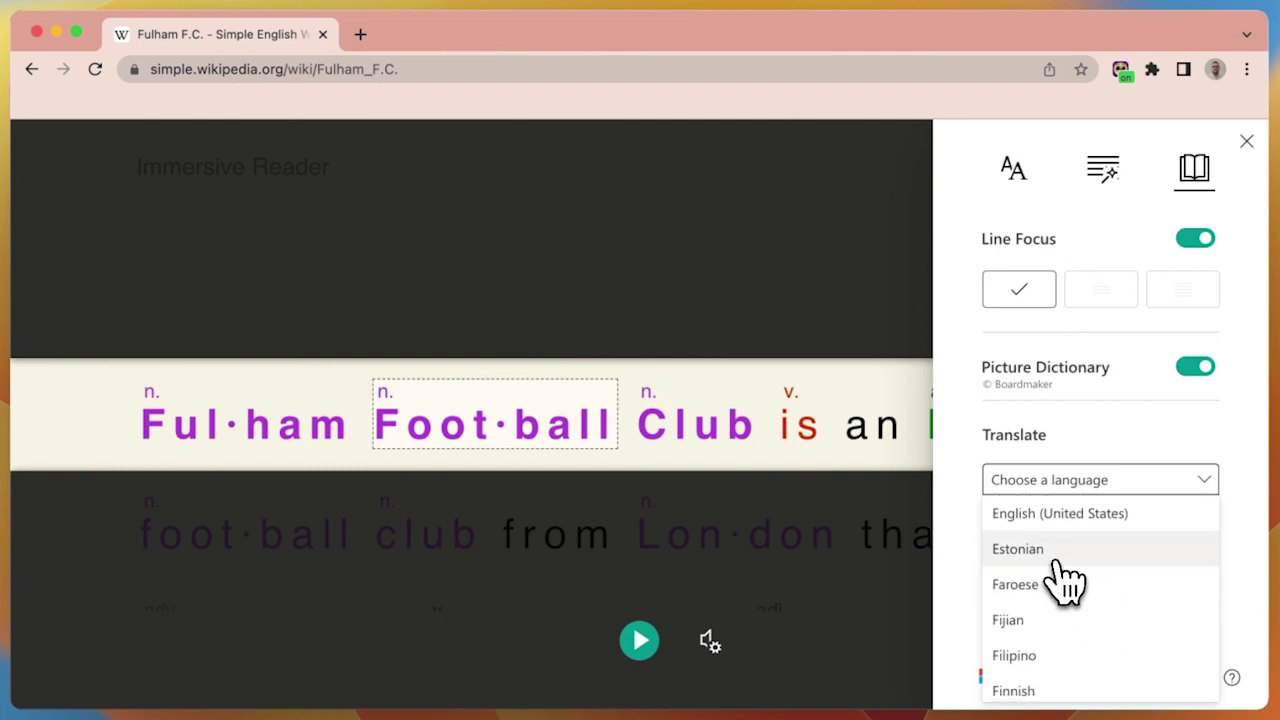
pyautogui.click(1057, 563)
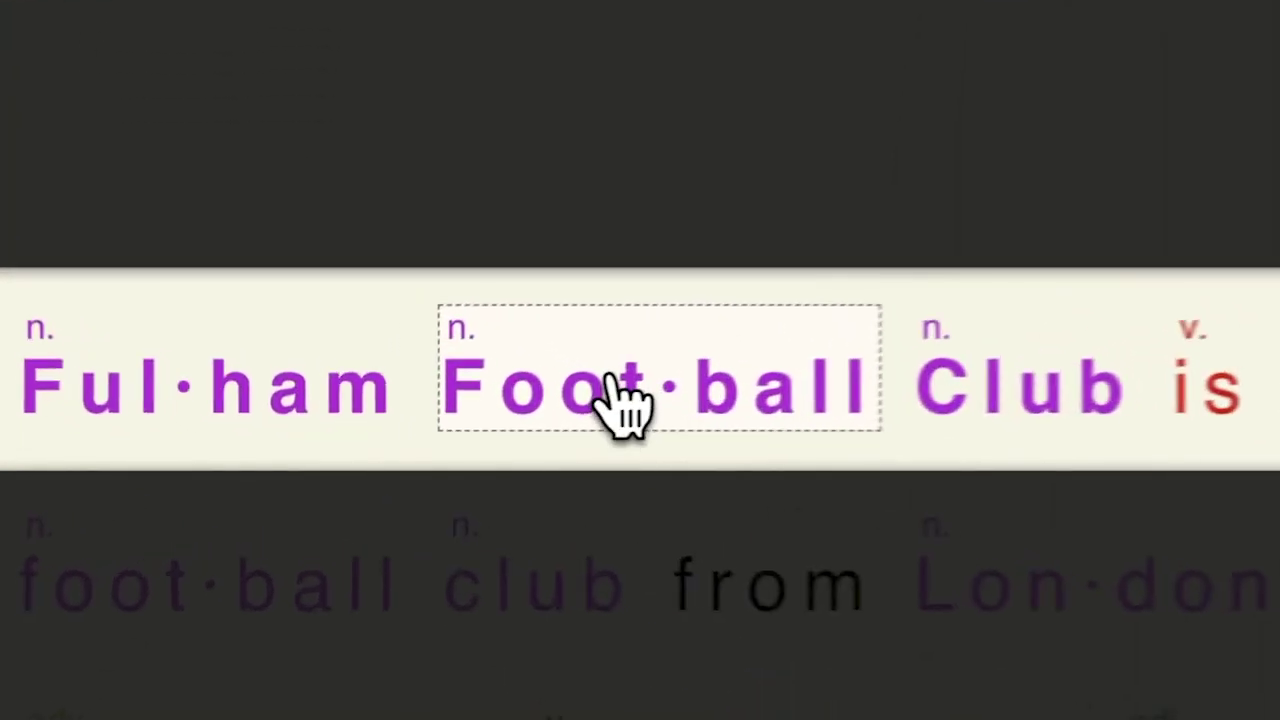
pyautogui.click(477, 434)
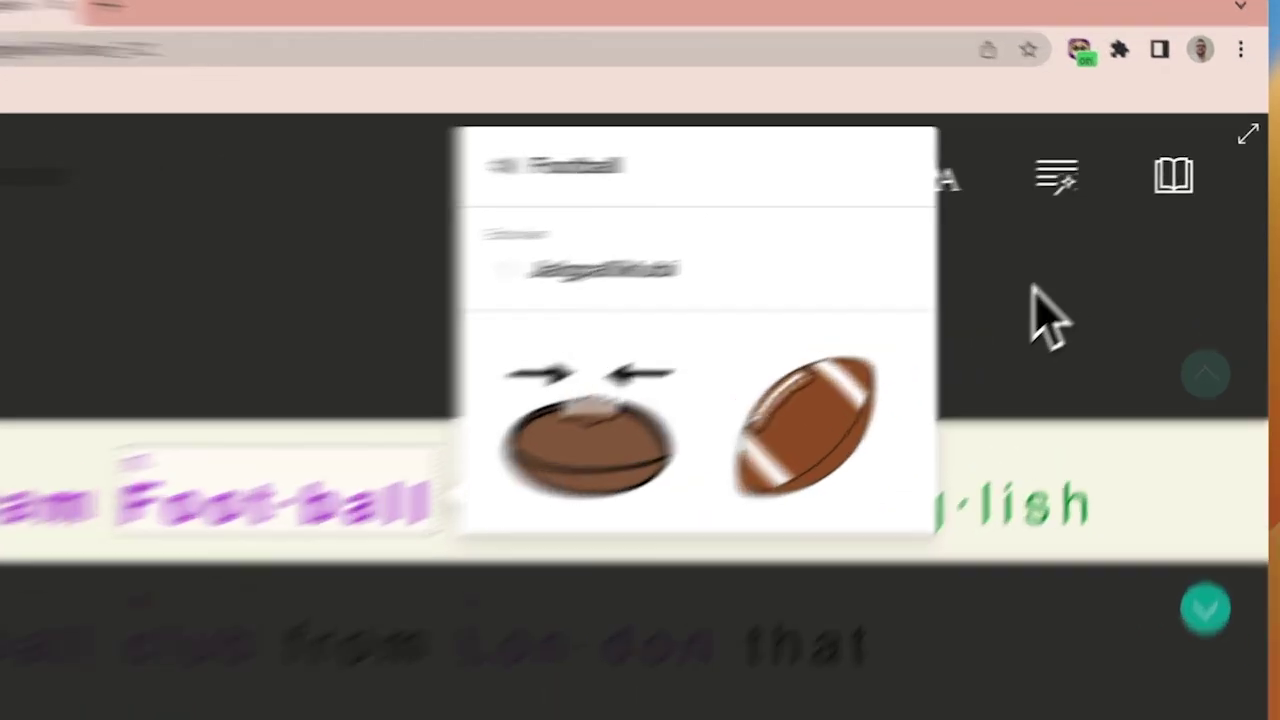
# Step: Close the Football card and exit Immersive Reader back to the Fulham F.C. article
pyautogui.click(1088, 262)
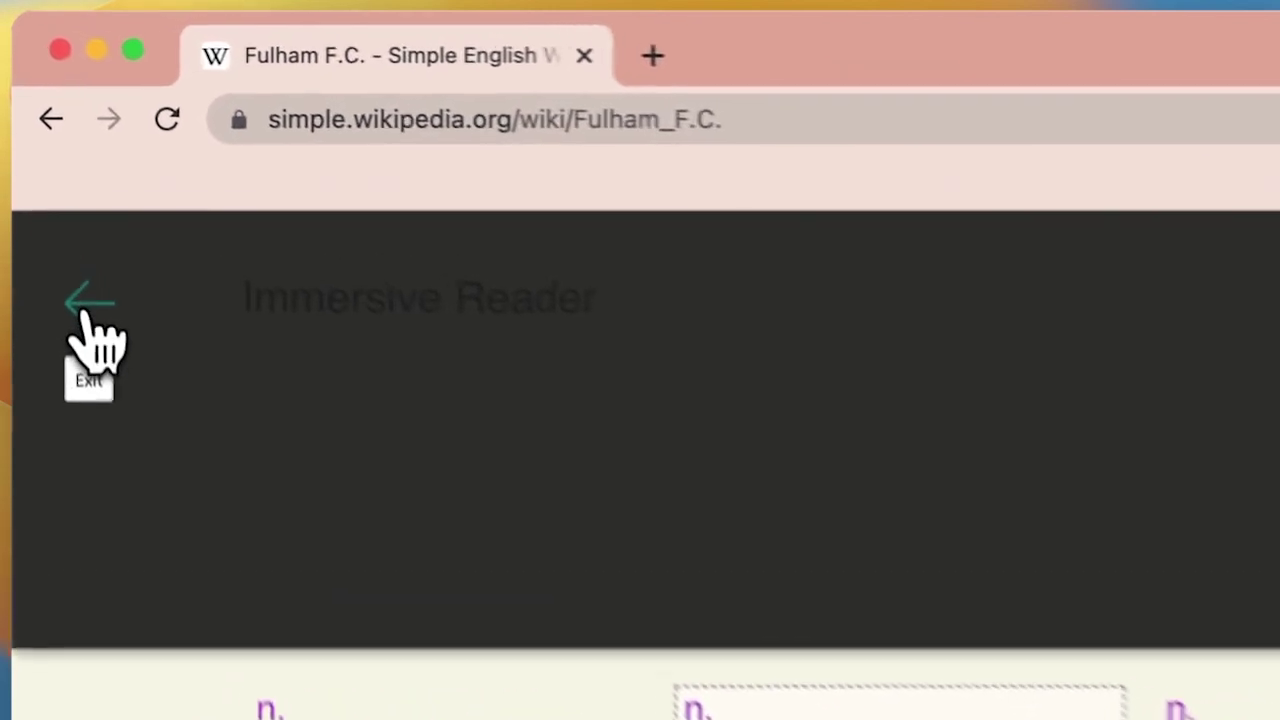
pyautogui.click(84, 318)
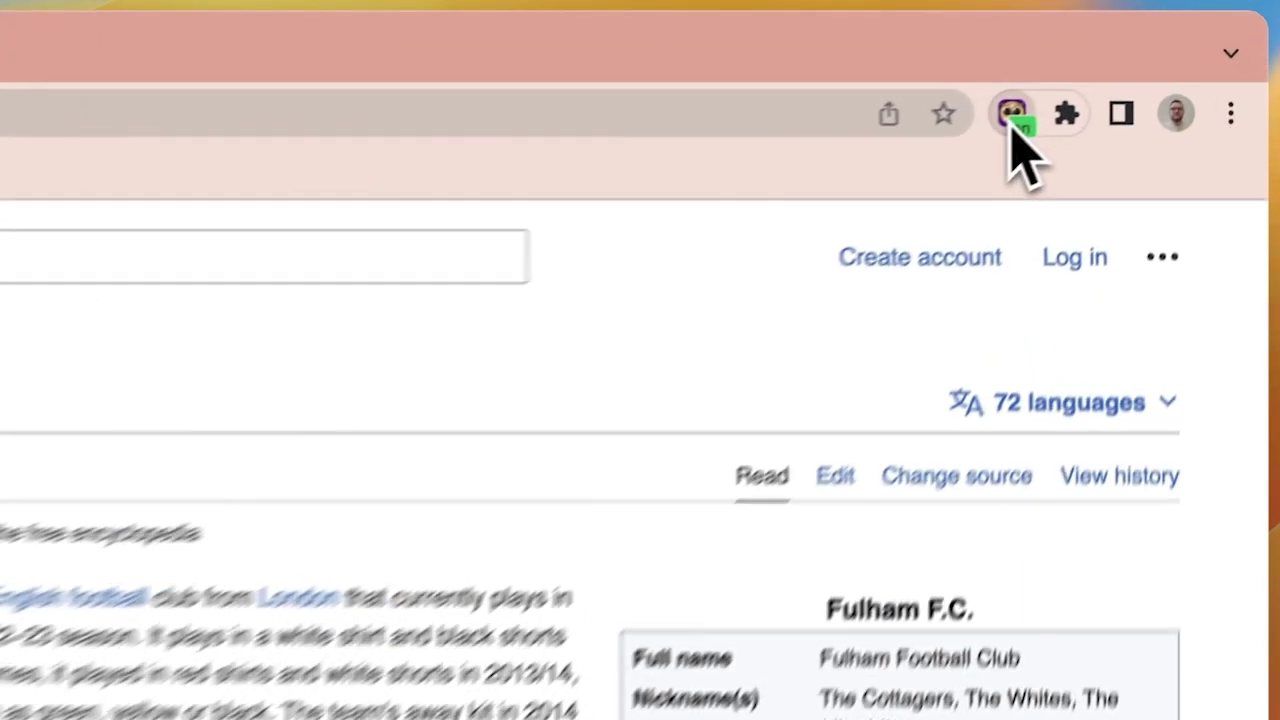
# Step: Launch Helperbird's PDF reader from the extension's quick actions
pyautogui.click(1121, 72)
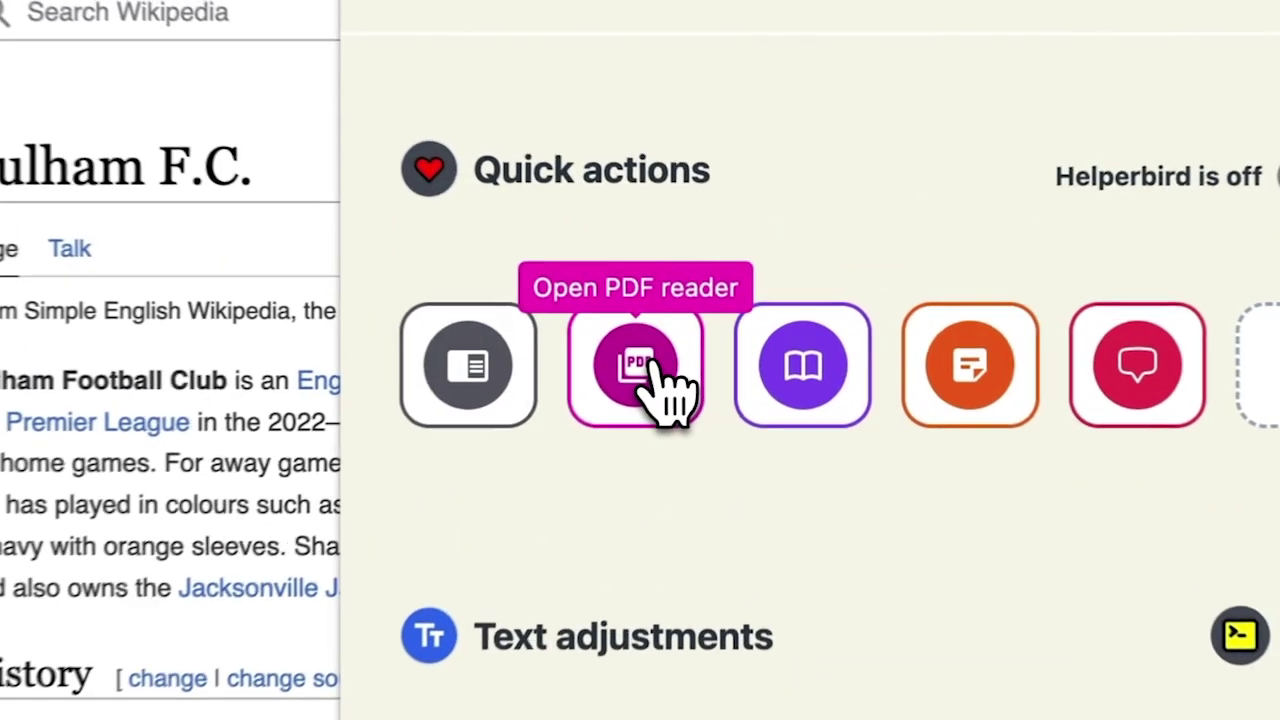
pyautogui.click(712, 345)
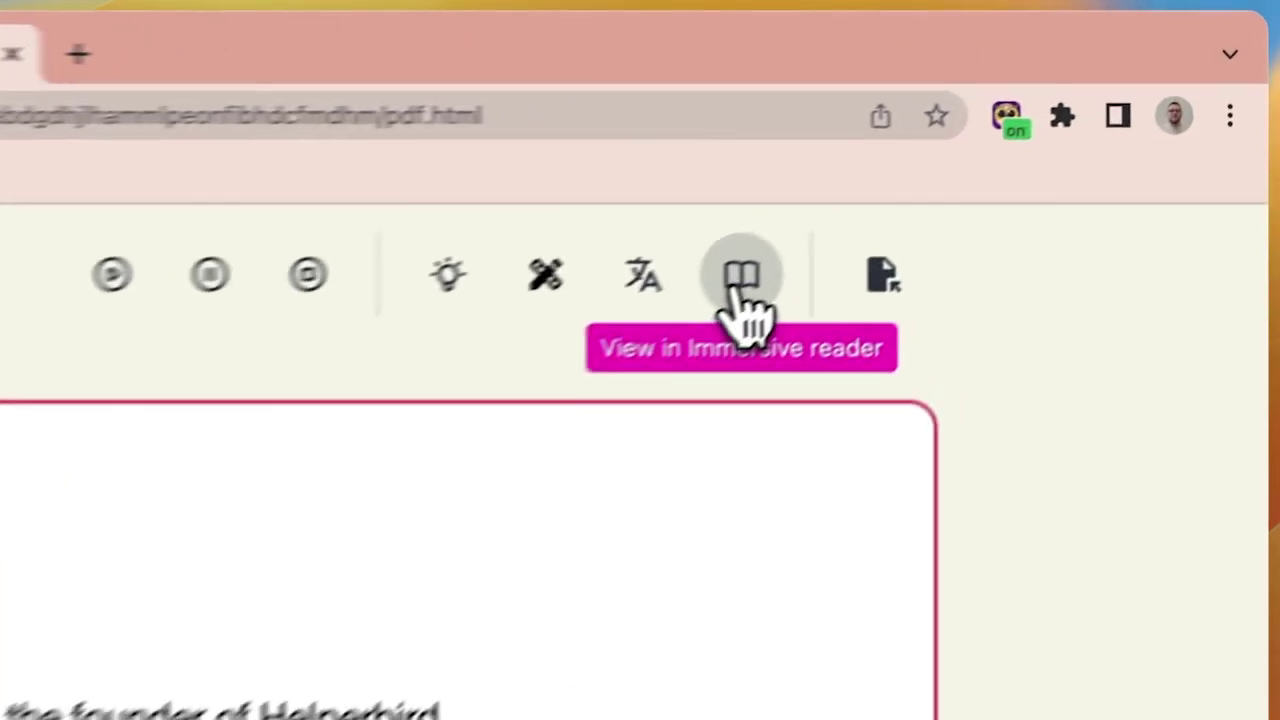
# Step: Show the PDF reader's sample document in Immersive Reader
pyautogui.click(971, 165)
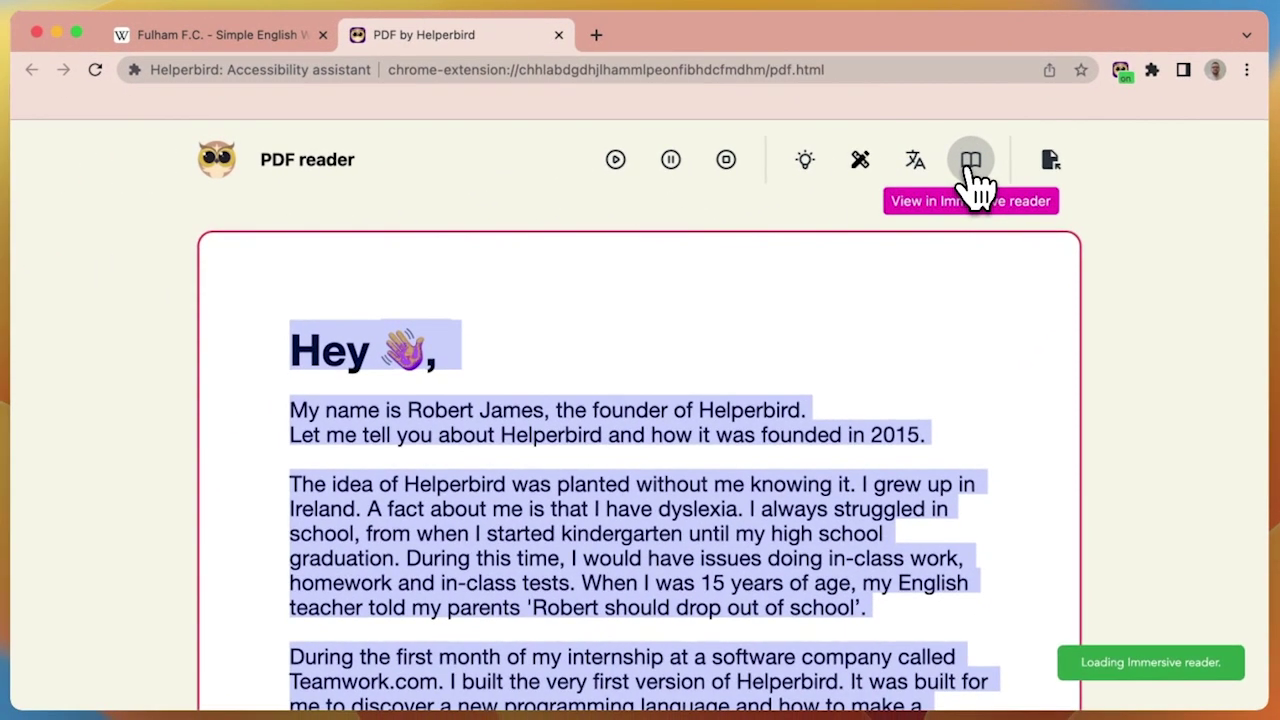